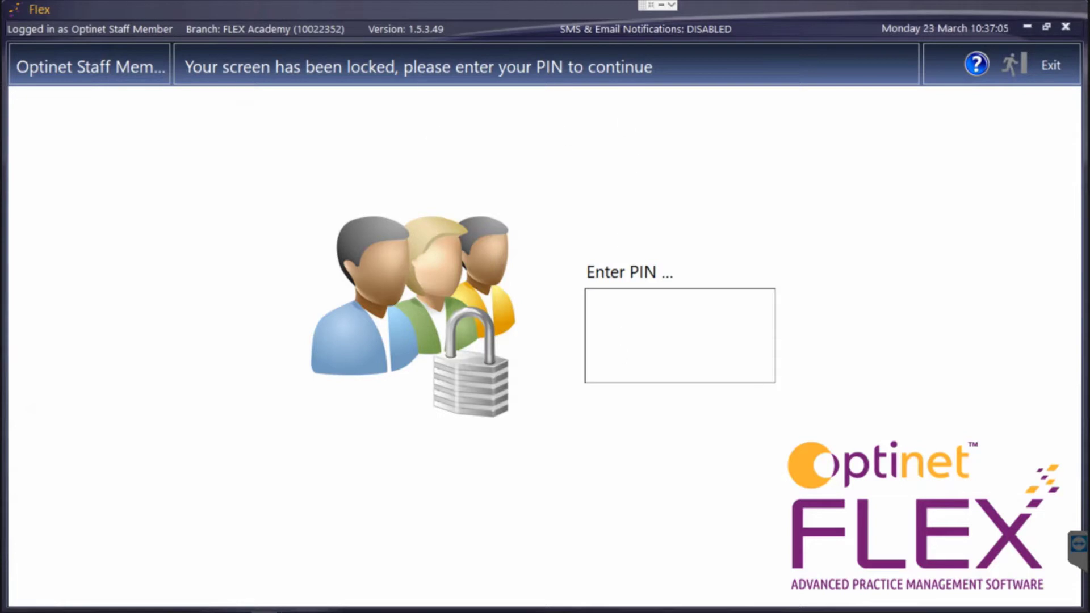
# Enter the PIN to unlock Optinet FLEX and return to the home dashboard.
pyautogui.write('111')
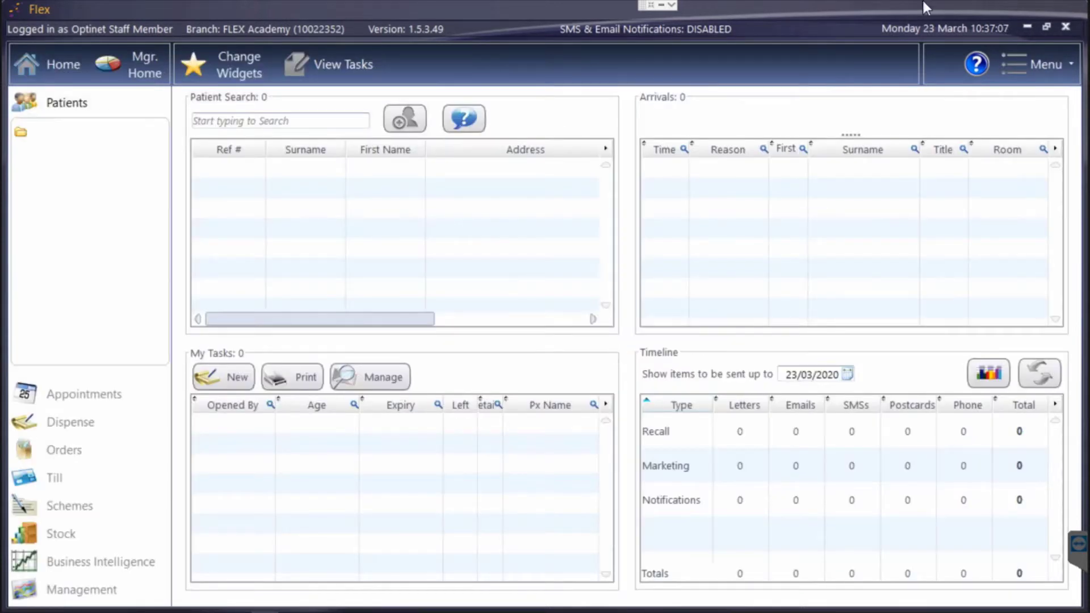
# Open Setup > Orders, check the Dispense tab, then view the Hawkstone Lens Catalogues list.
pyautogui.click(1030, 72)
pyautogui.click(989, 321)
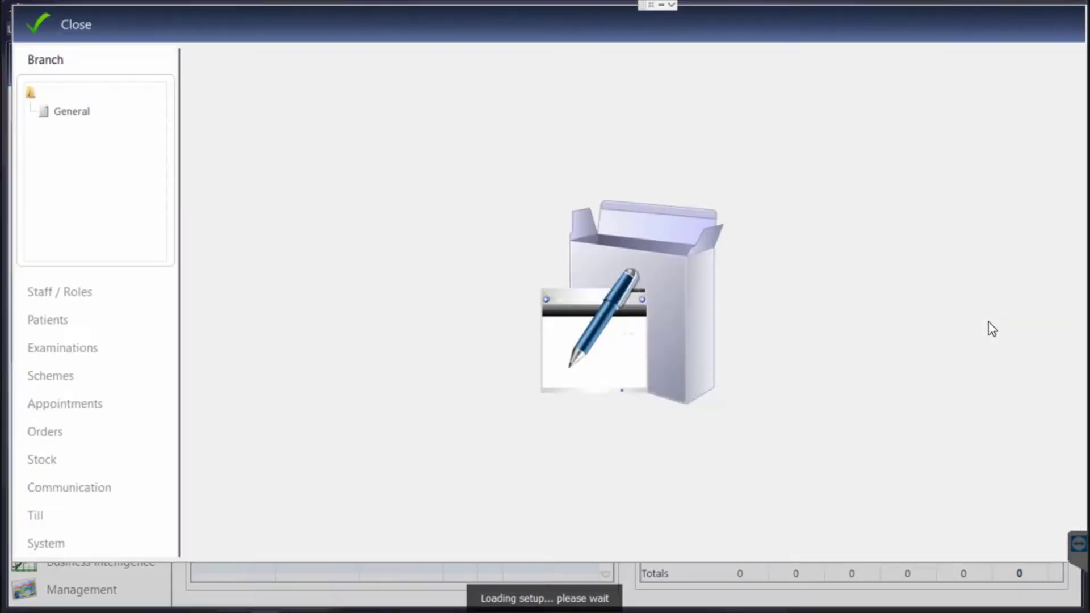
pyautogui.click(45, 432)
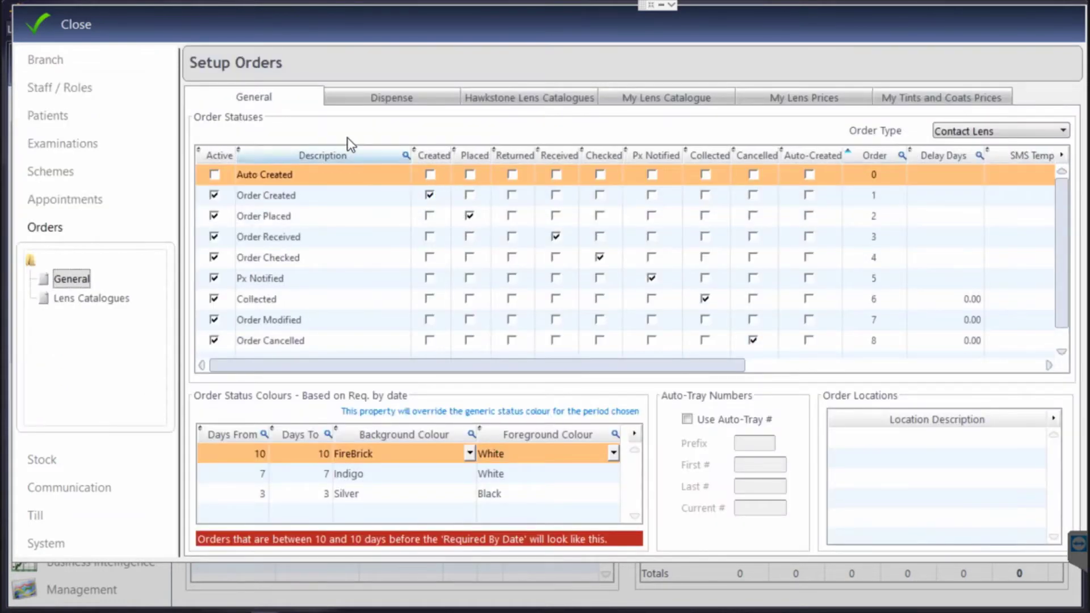
pyautogui.click(372, 98)
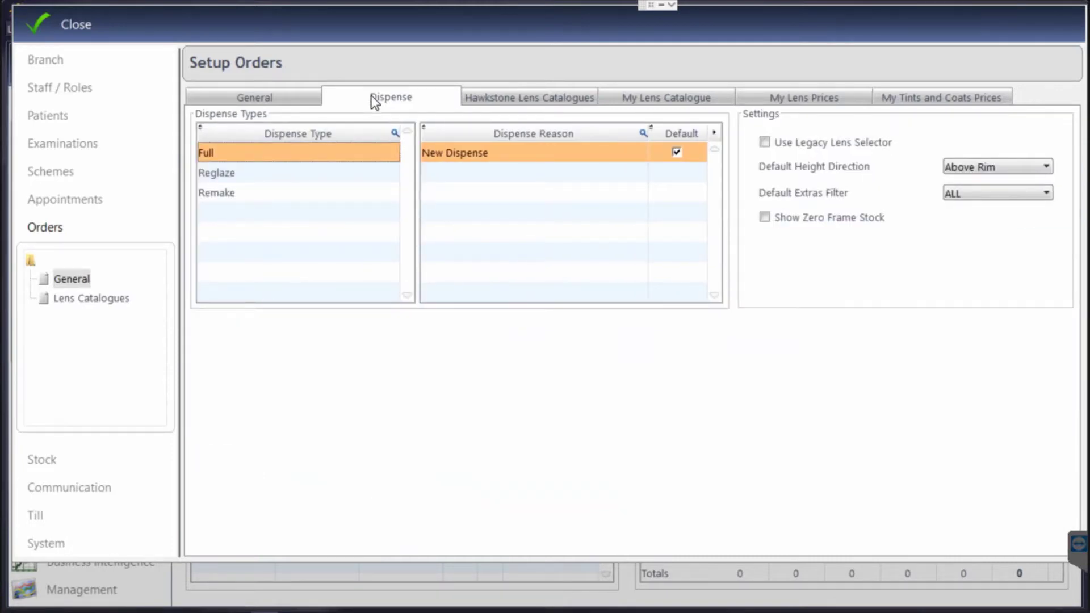
pyautogui.click(530, 98)
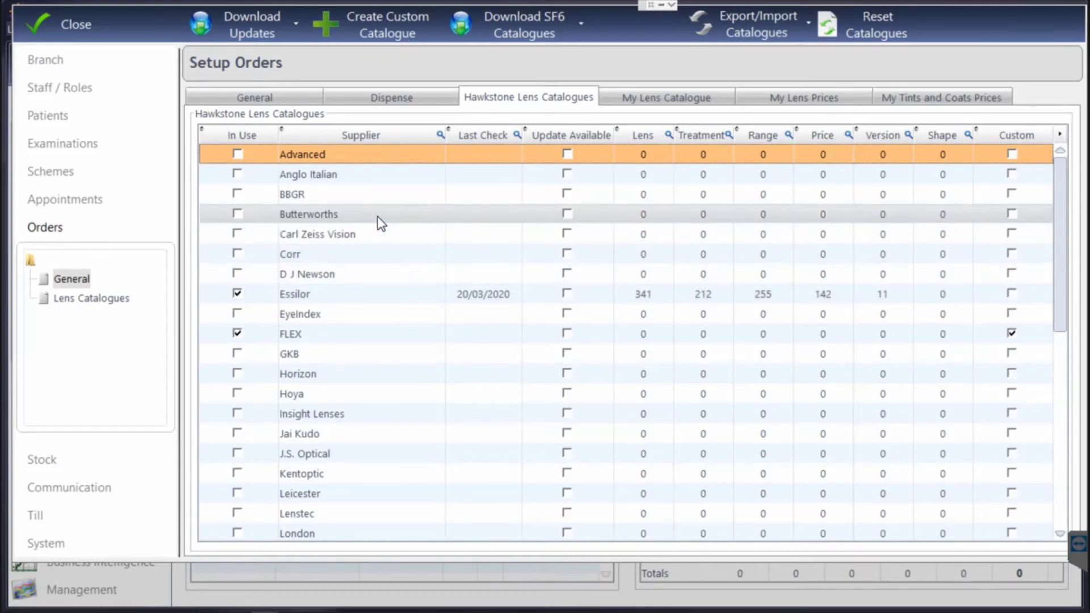
pyautogui.click(374, 235)
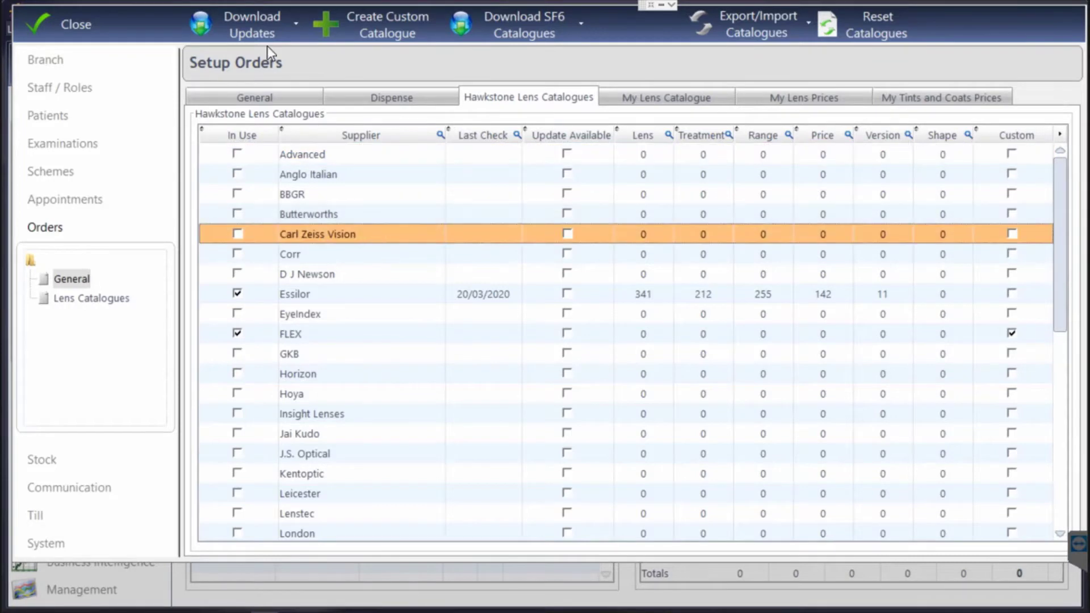
pyautogui.click(269, 41)
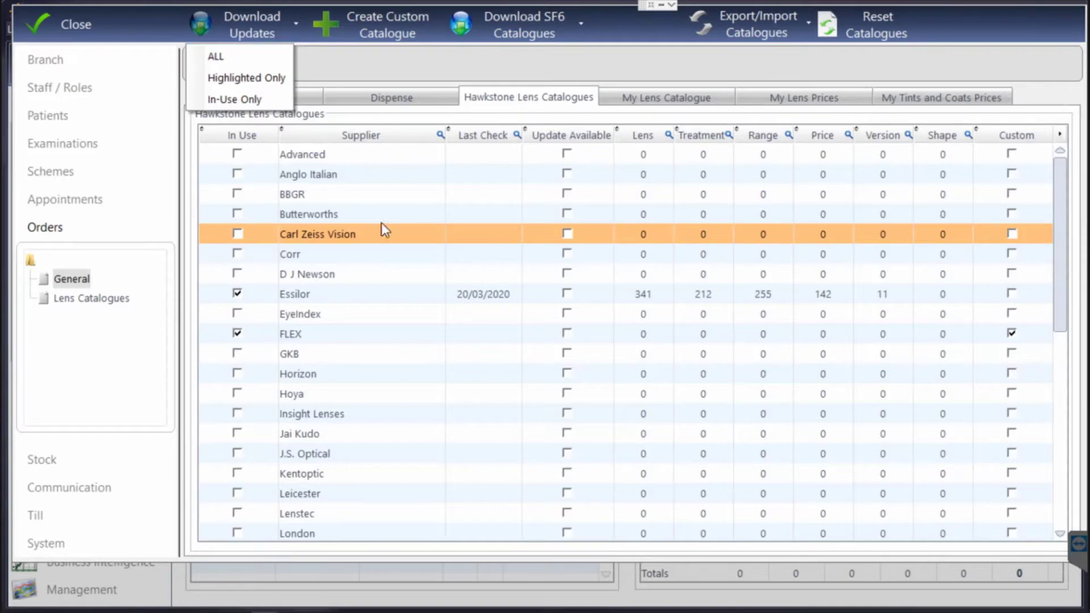
pyautogui.click(372, 297)
pyautogui.click(384, 296)
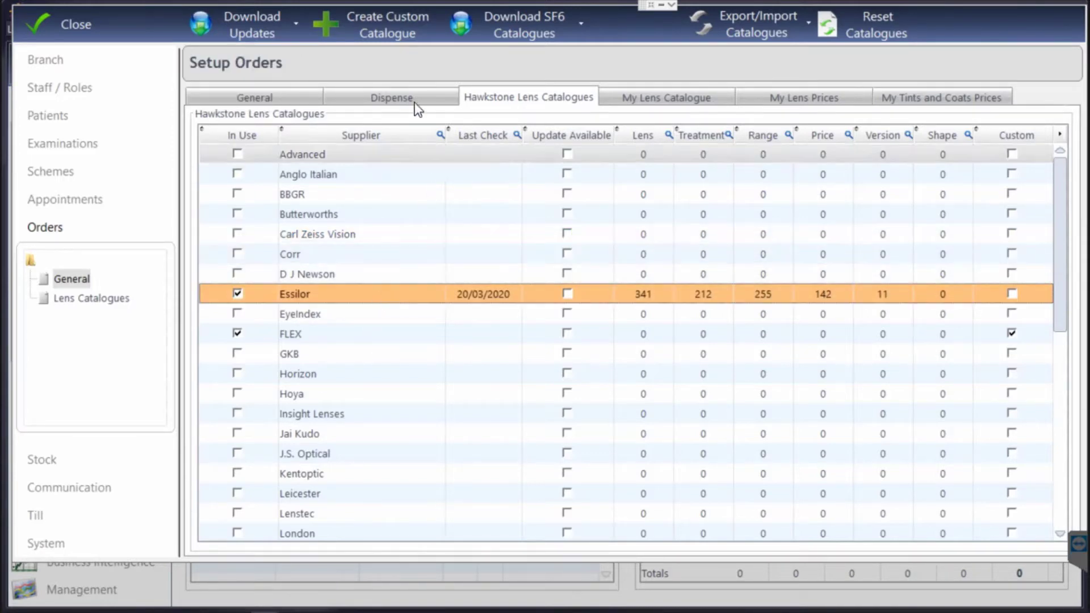
pyautogui.click(384, 31)
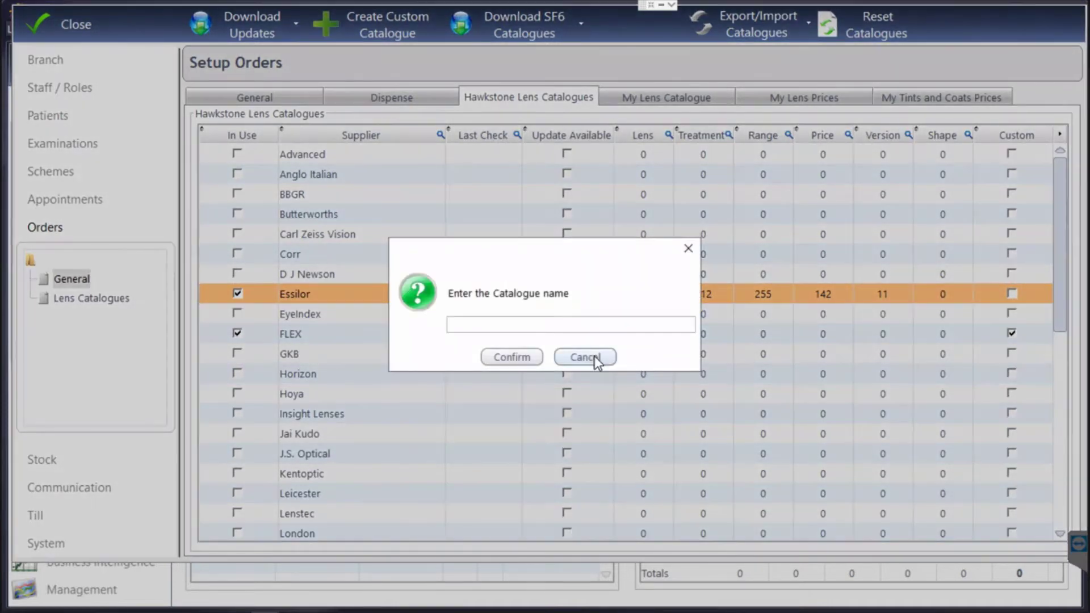
pyautogui.click(594, 357)
pyautogui.click(376, 341)
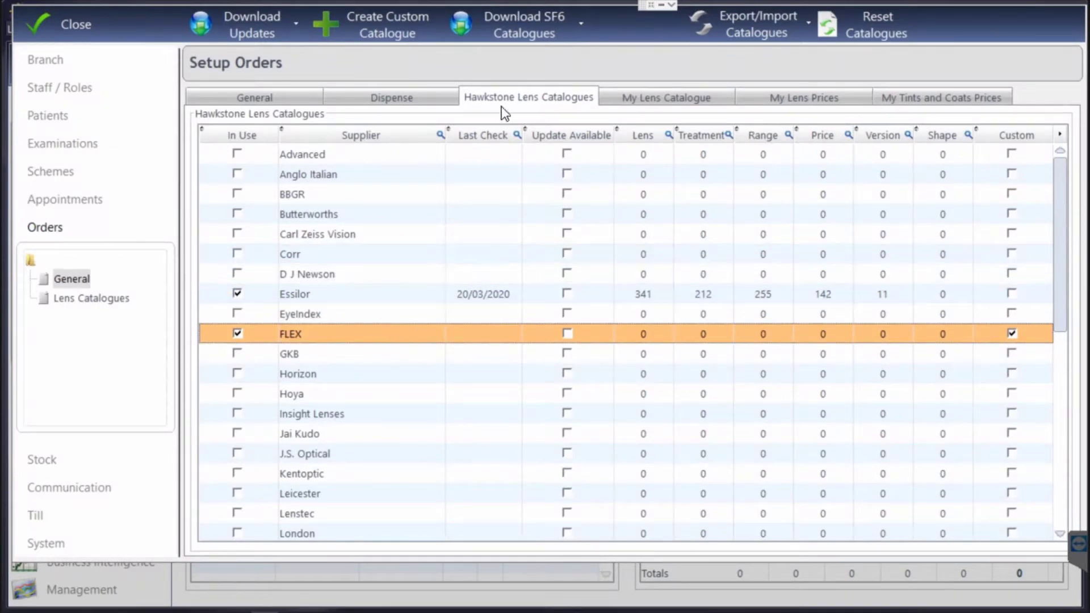
pyautogui.click(537, 32)
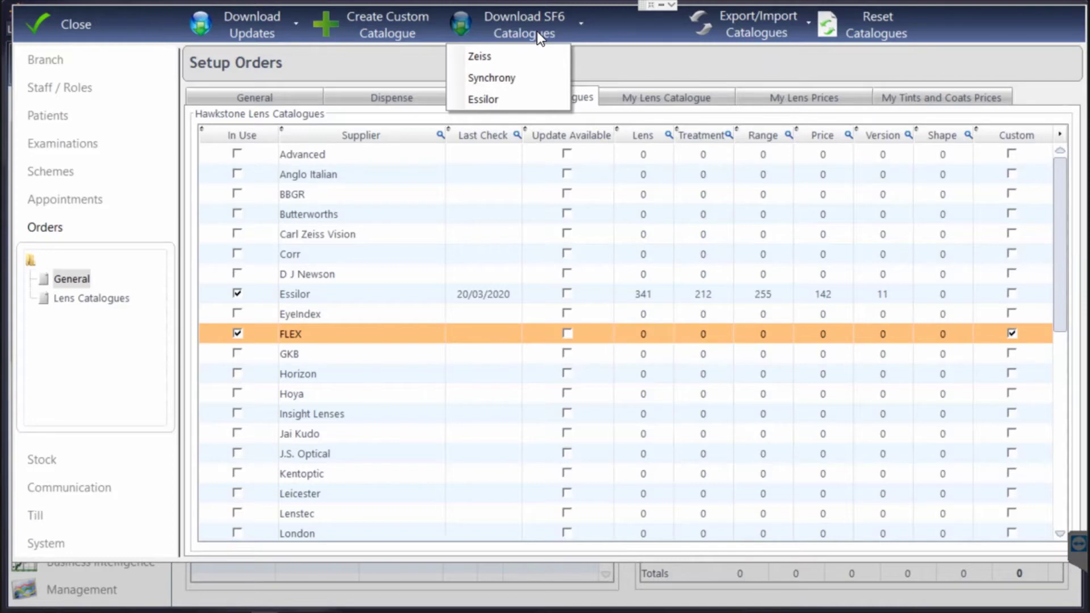
pyautogui.click(887, 22)
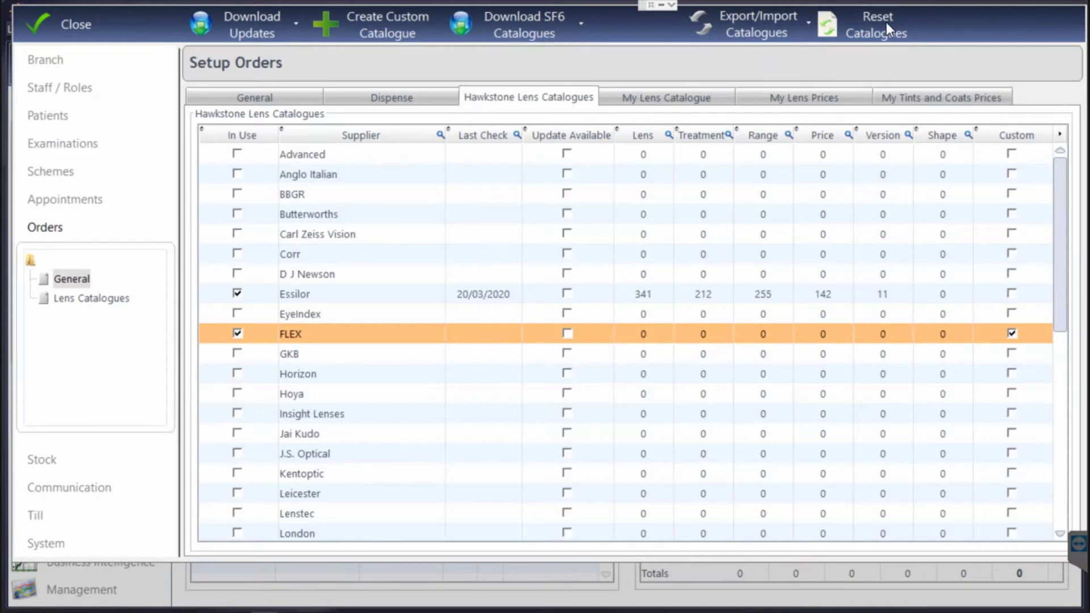
pyautogui.click(887, 26)
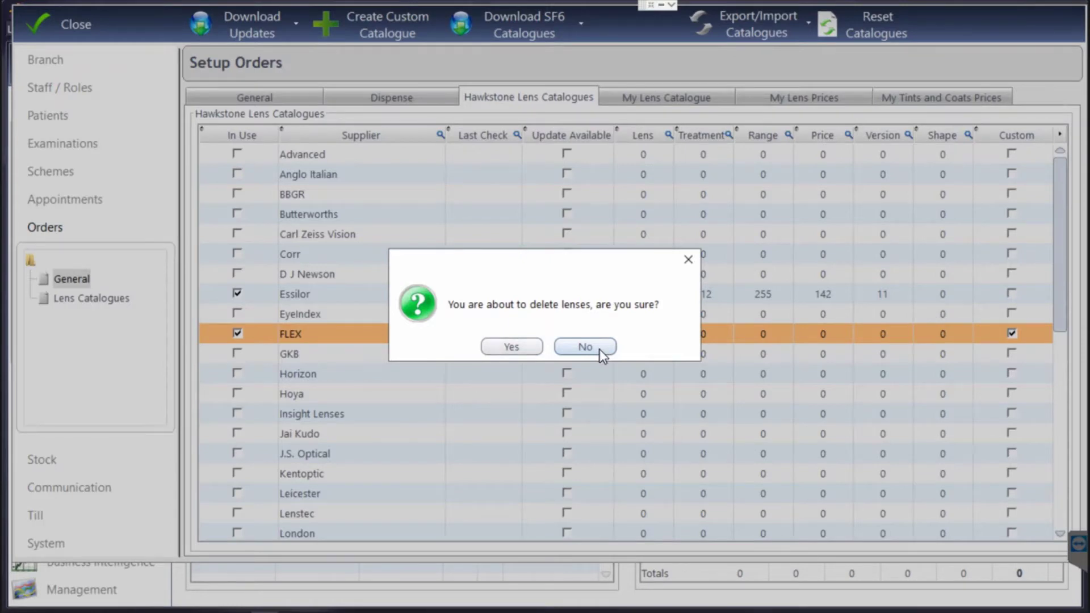
pyautogui.click(598, 348)
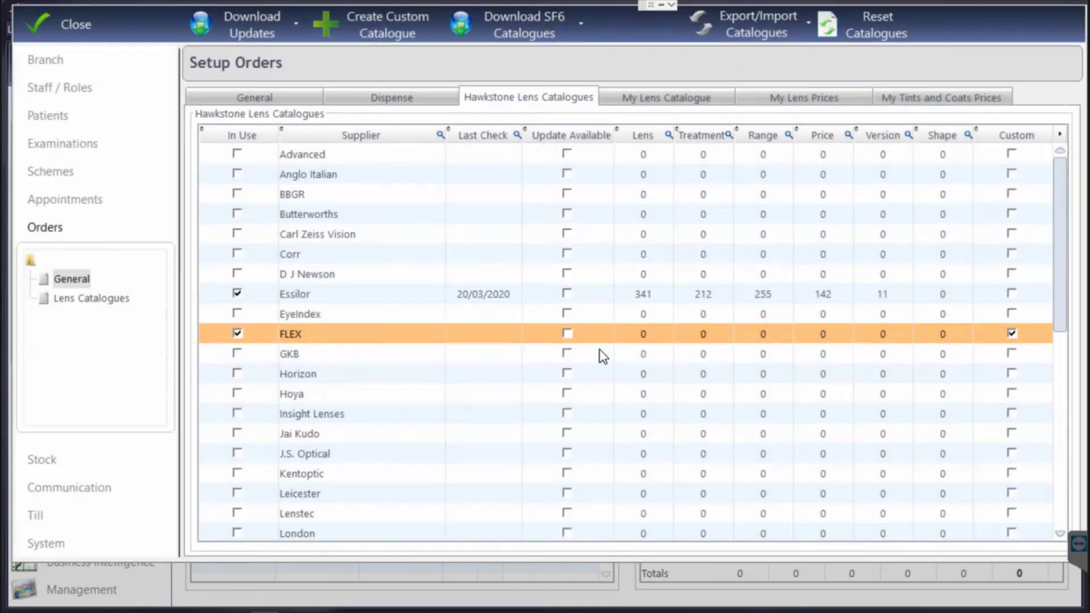
# Open My Lens Catalogue and filter the available lenses to supplier Essilor.
pyautogui.click(683, 99)
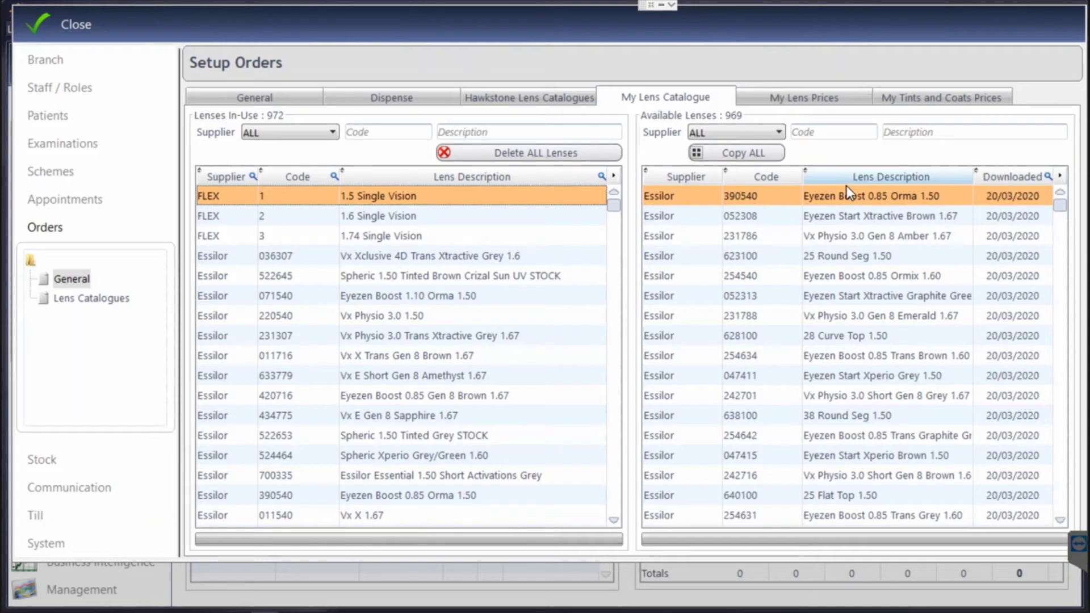
pyautogui.click(743, 132)
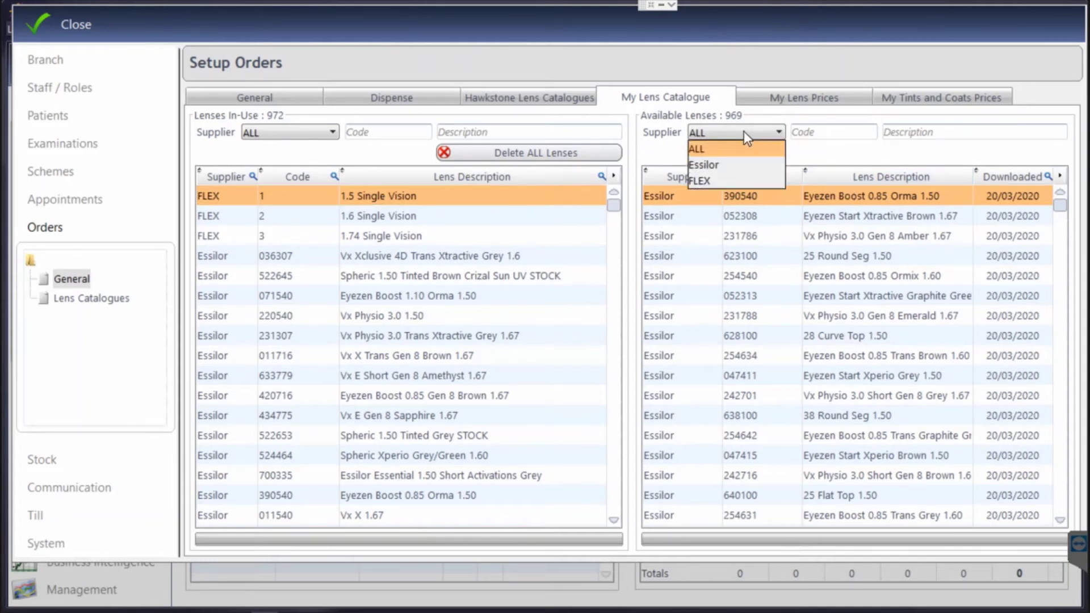
pyautogui.click(731, 164)
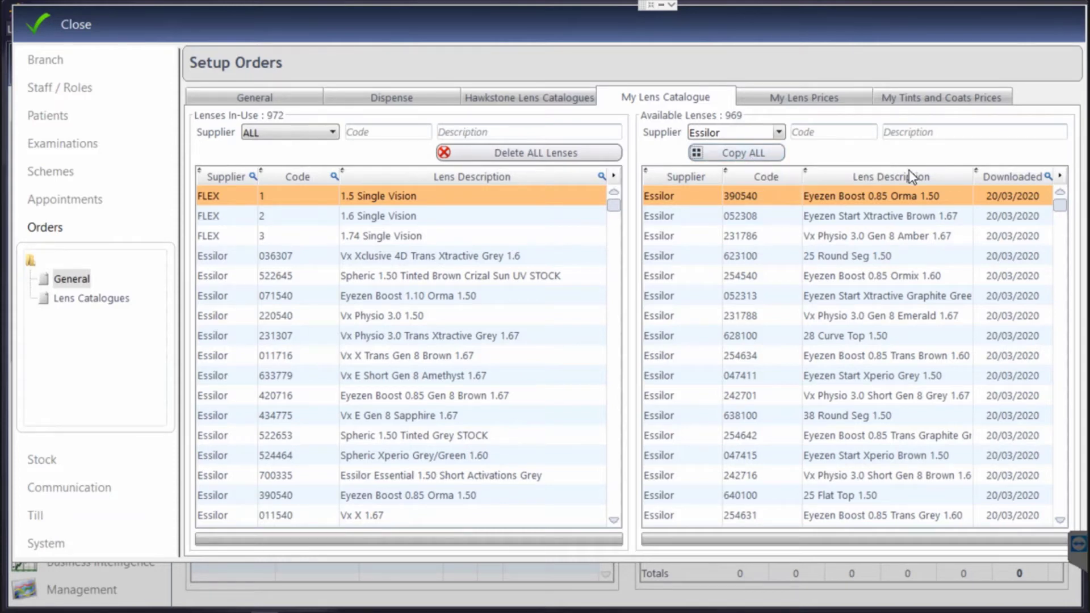
# Multi-select Essilor lenses like Vx Physio 3.0 Gen 8 Amber/Emerald 1.67, then the in-use Eyezen Boost 1.10.
pyautogui.click(859, 237)
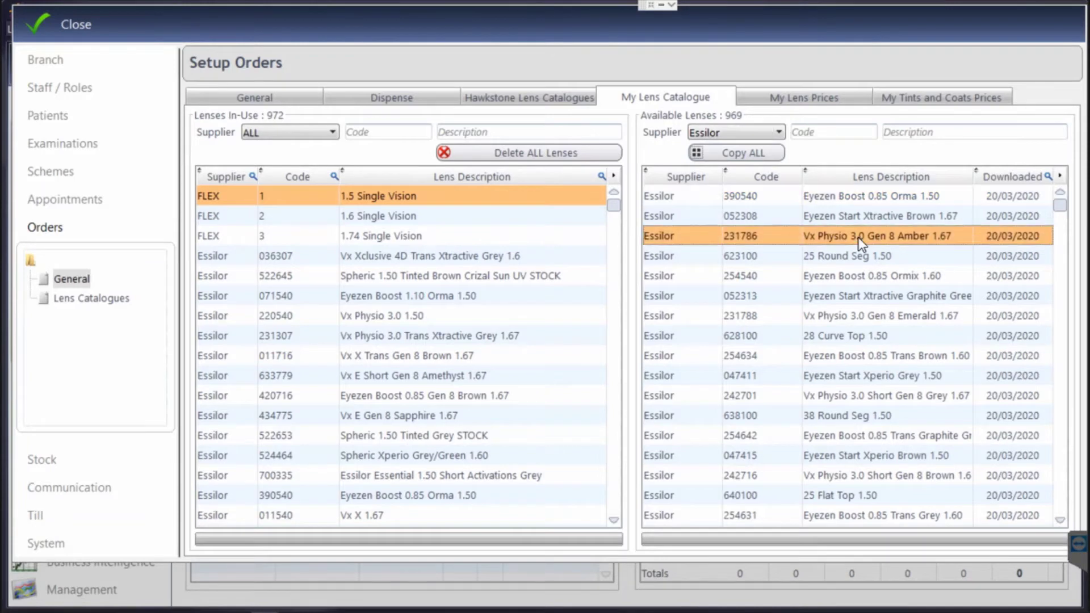
pyautogui.keyDown('ctrl'); pyautogui.click(856, 315); pyautogui.keyUp('ctrl')
pyautogui.keyDown('ctrl'); pyautogui.click(845, 415); pyautogui.keyUp('ctrl')
pyautogui.keyDown('ctrl'); pyautogui.click(832, 473); pyautogui.keyUp('ctrl')
pyautogui.keyDown('ctrl'); pyautogui.click(836, 396); pyautogui.keyUp('ctrl')
pyautogui.keyDown('ctrl'); pyautogui.click(840, 374); pyautogui.keyUp('ctrl')
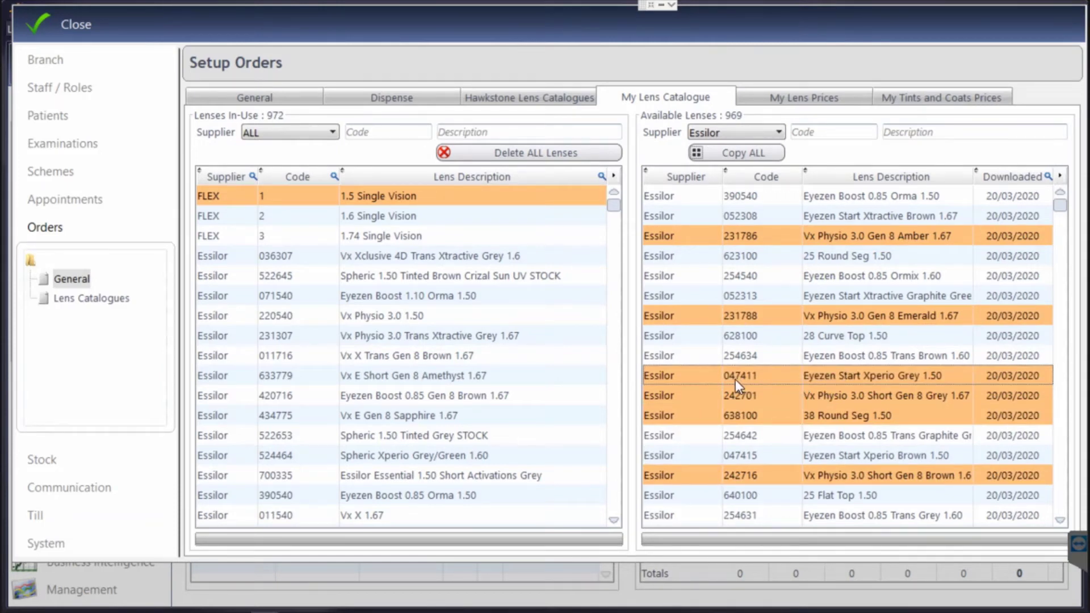
pyautogui.click(397, 295)
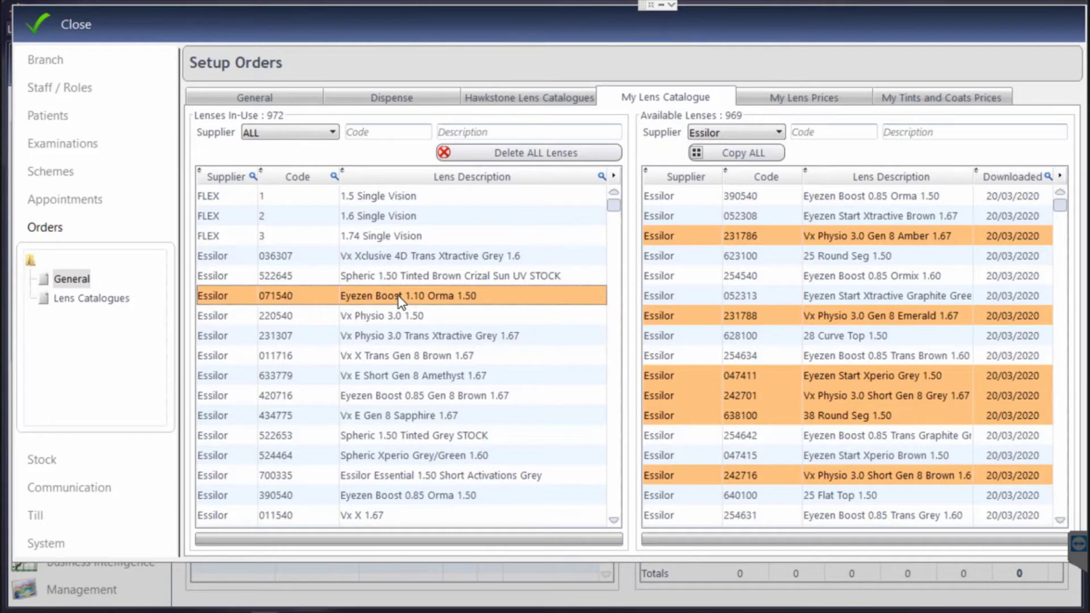
pyautogui.click(715, 135)
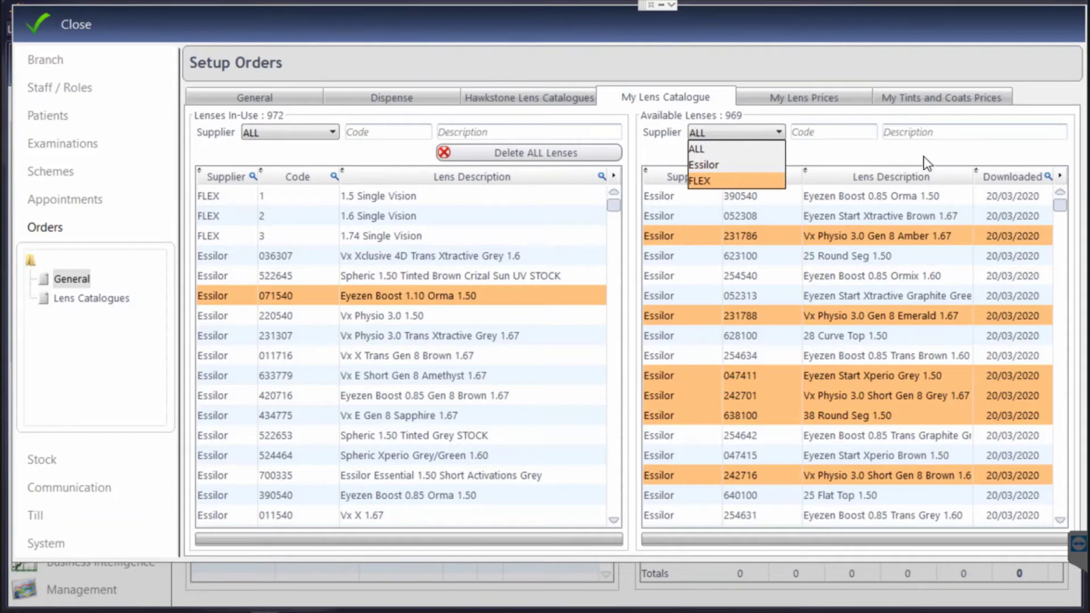
# Add a custom FLEX lens '1.5 Varifocal', code V1, type Varifocal, retail price 50.
pyautogui.click(757, 181)
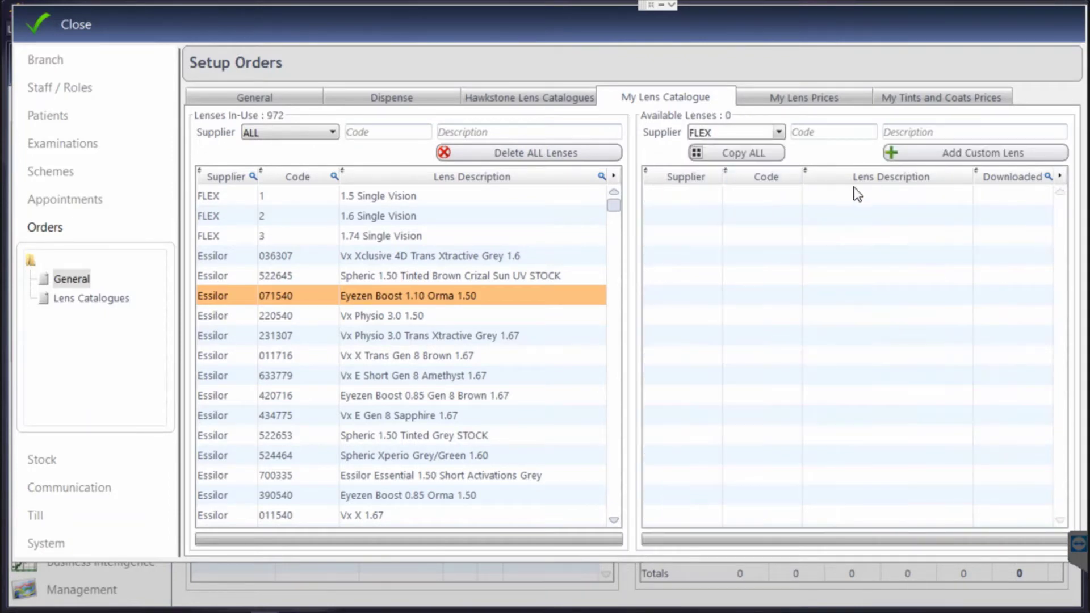
pyautogui.click(964, 153)
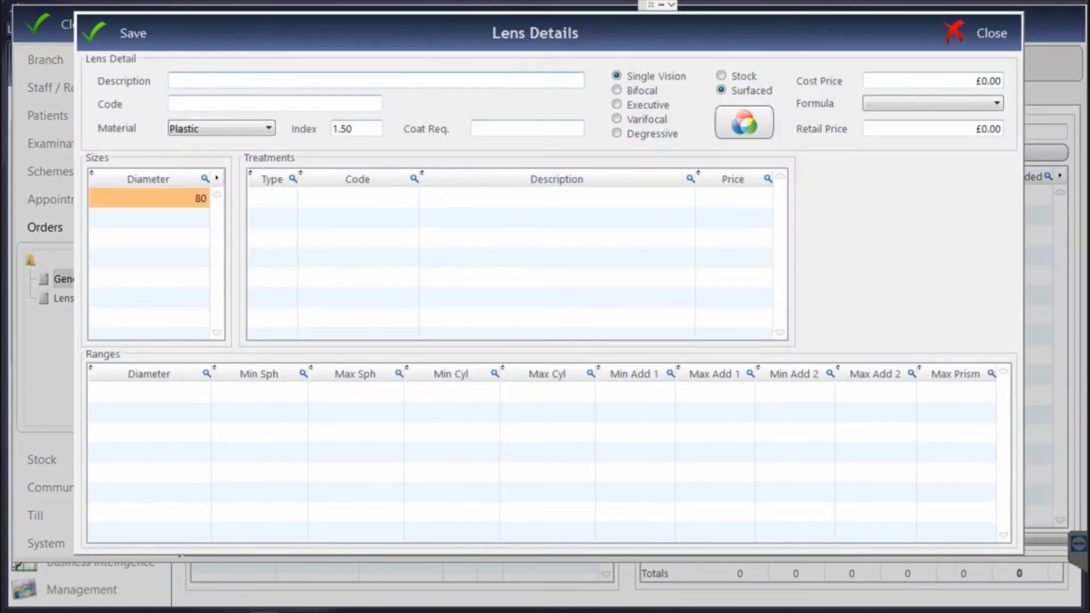
pyautogui.write('1.5 Varifocal')
pyautogui.click(256, 100)
pyautogui.write('V')
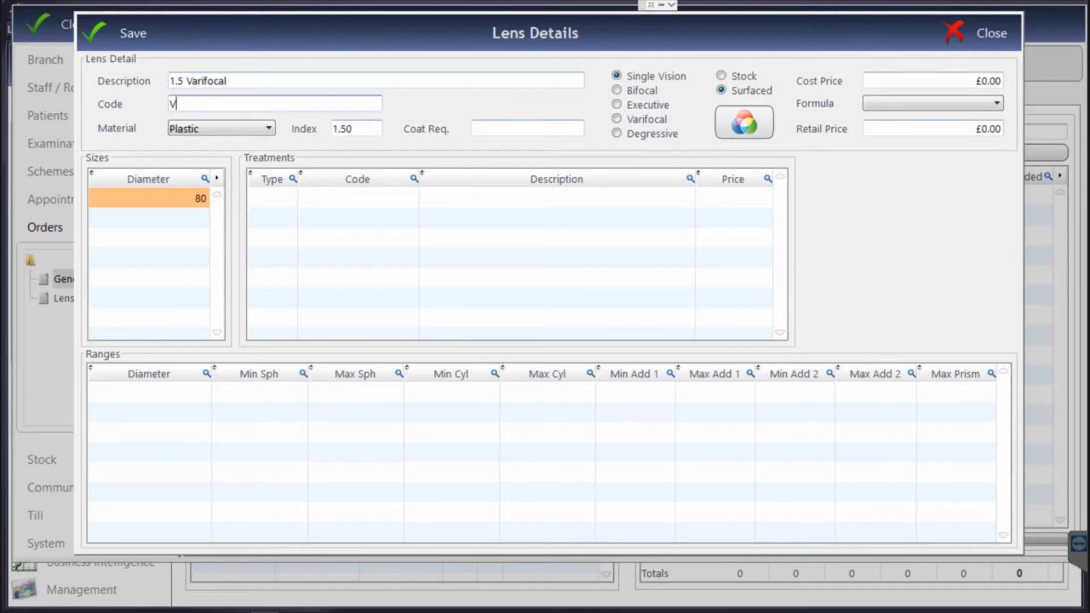
pyautogui.write('1')
pyautogui.click(647, 119)
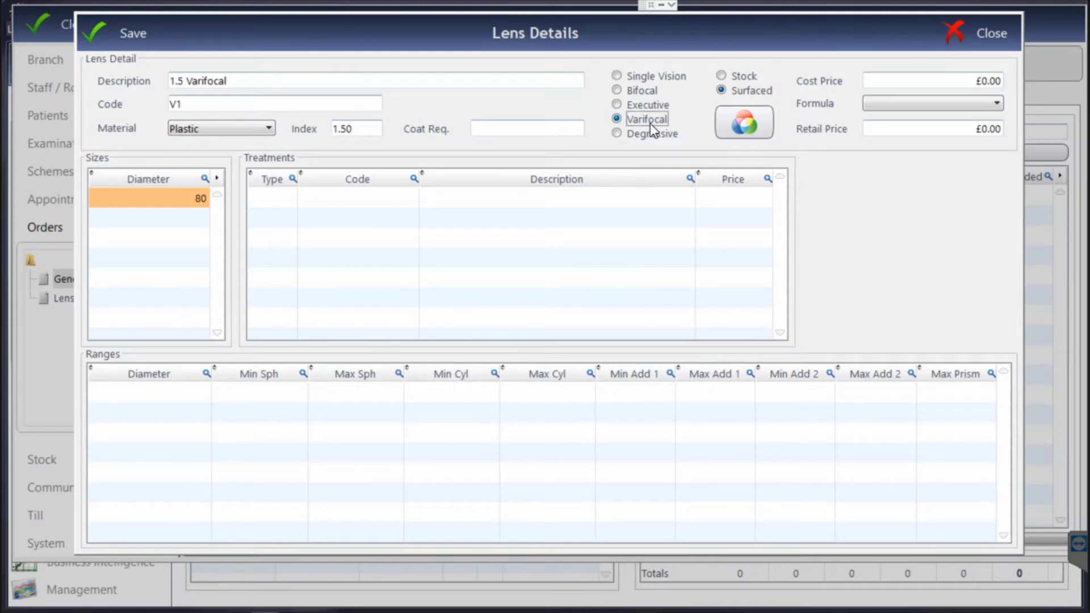
pyautogui.click(877, 128)
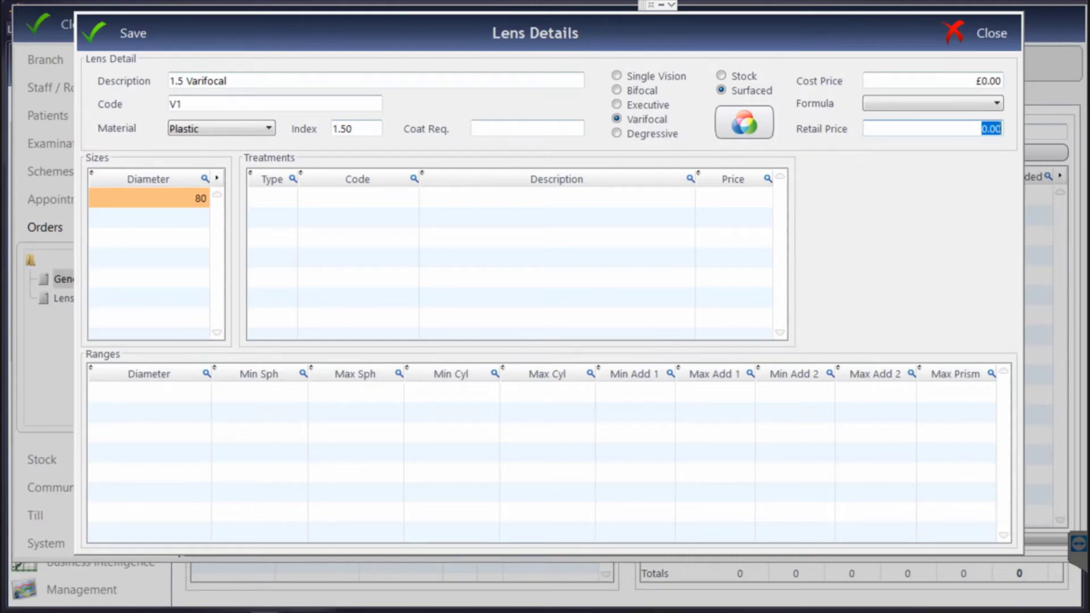
pyautogui.write('50')
# Create a new treatment HARD 'Hard Coat' at £10 retail with type H.
pyautogui.click(756, 130)
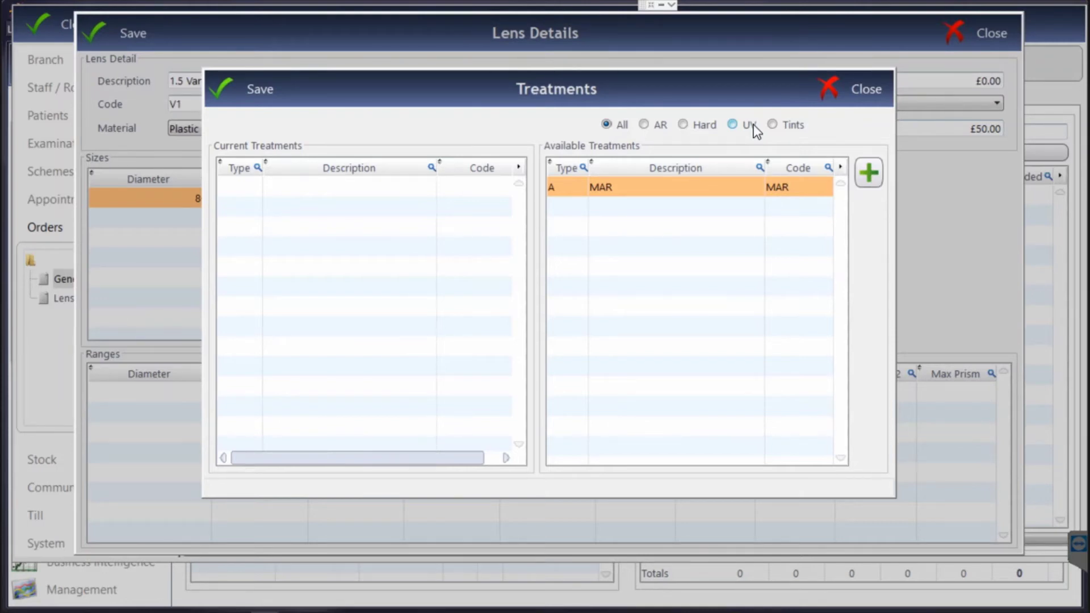
pyautogui.click(869, 174)
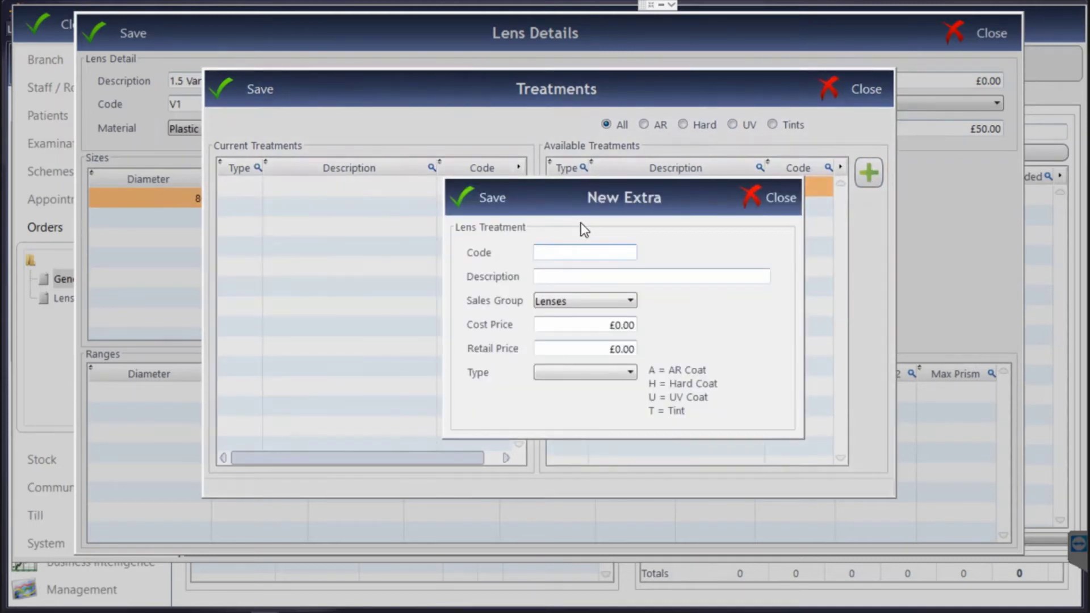
pyautogui.write('HARD')
pyautogui.press('Tab')
pyautogui.write('Ha')
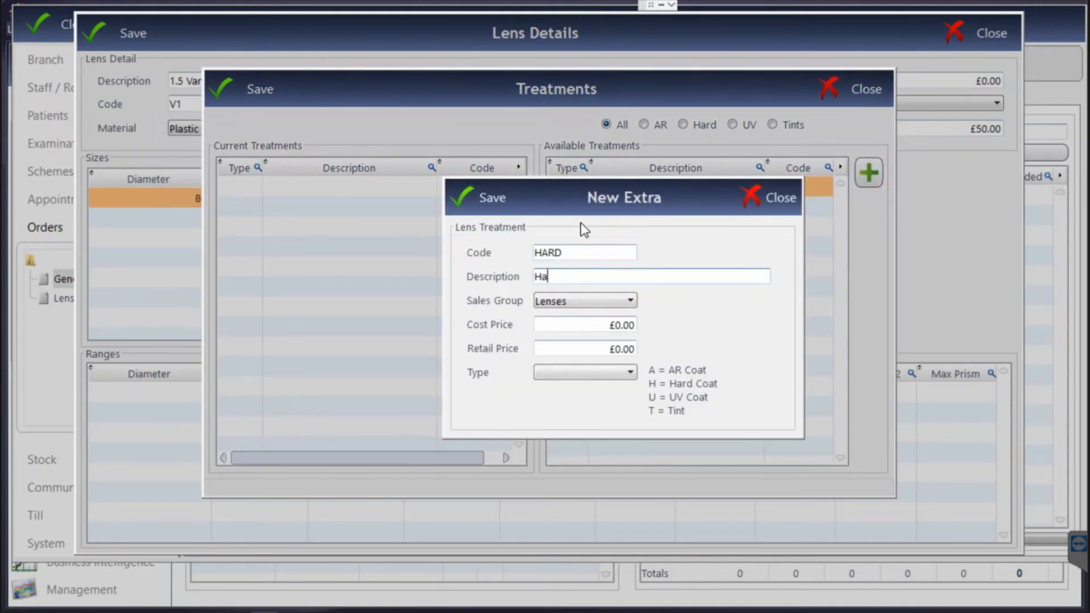
pyautogui.write('rd Coat')
pyautogui.press('Tab')
pyautogui.press('Tab')
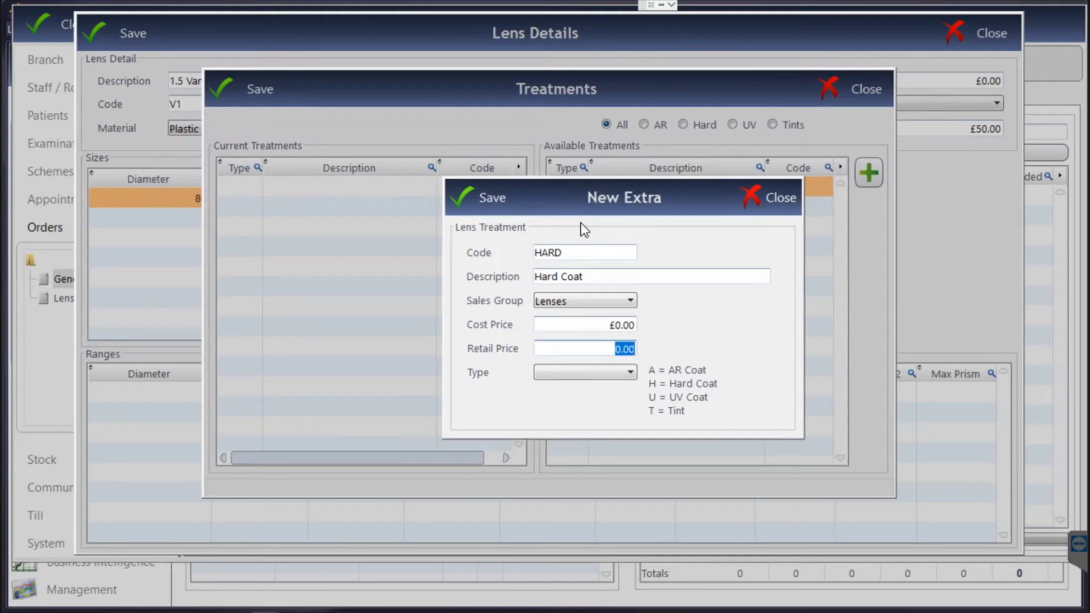
pyautogui.write('10')
pyautogui.press('Tab')
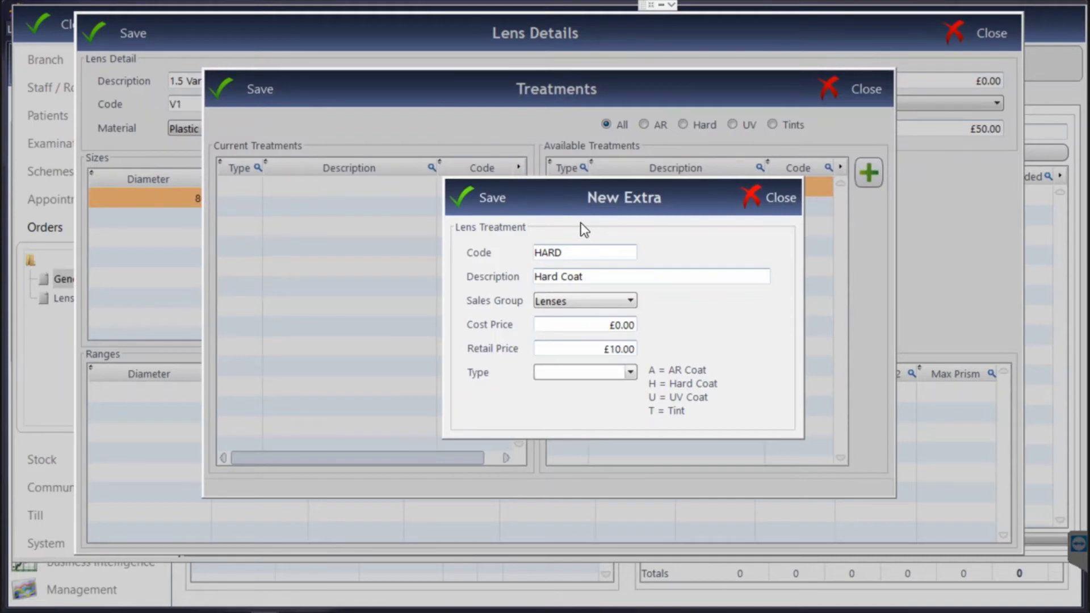
pyautogui.write('H')
pyautogui.click(499, 204)
# Attach MAR and Hard Coat to the V1 lens's current treatments and save.
pyautogui.click(644, 209)
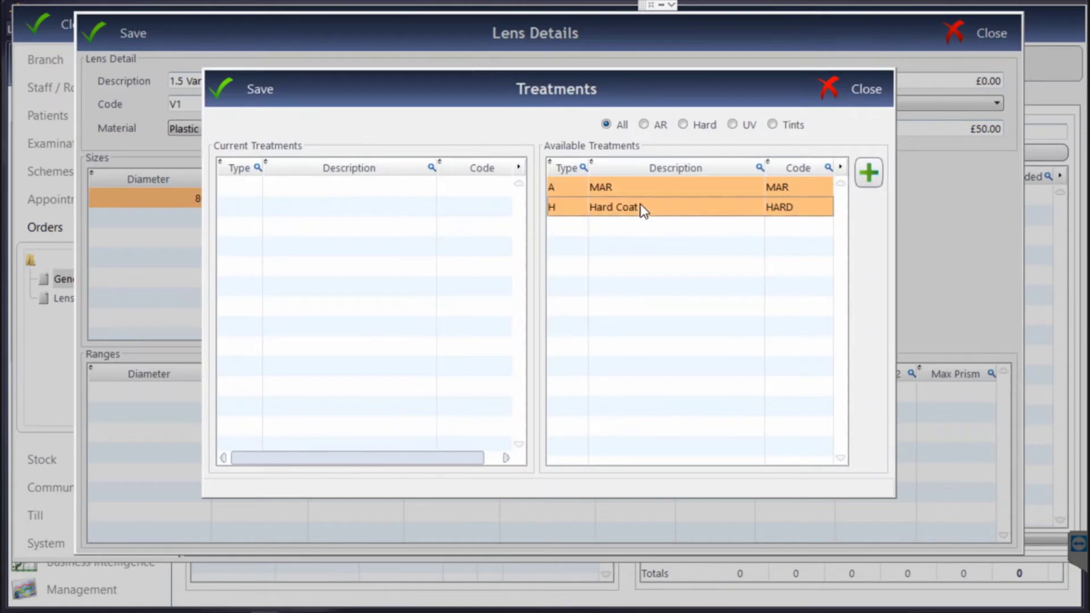
pyautogui.moveTo(643, 210); pyautogui.dragTo(498, 227)
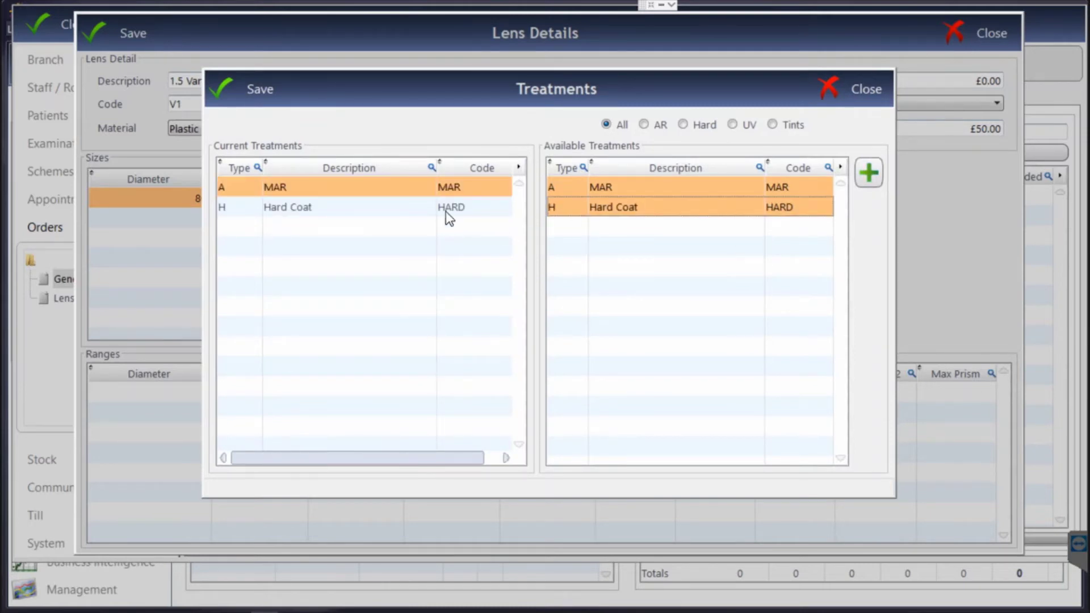
pyautogui.click(272, 105)
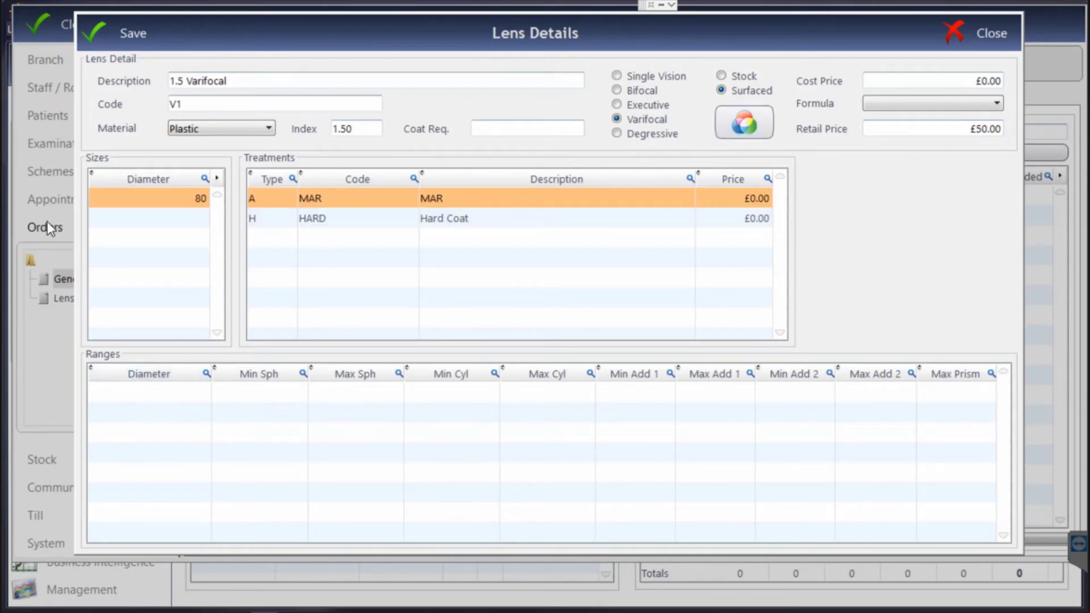
# Save the 1.5 Varifocal lens and list My Lens Prices for FLEX, showing V1 at £50.00.
pyautogui.click(129, 45)
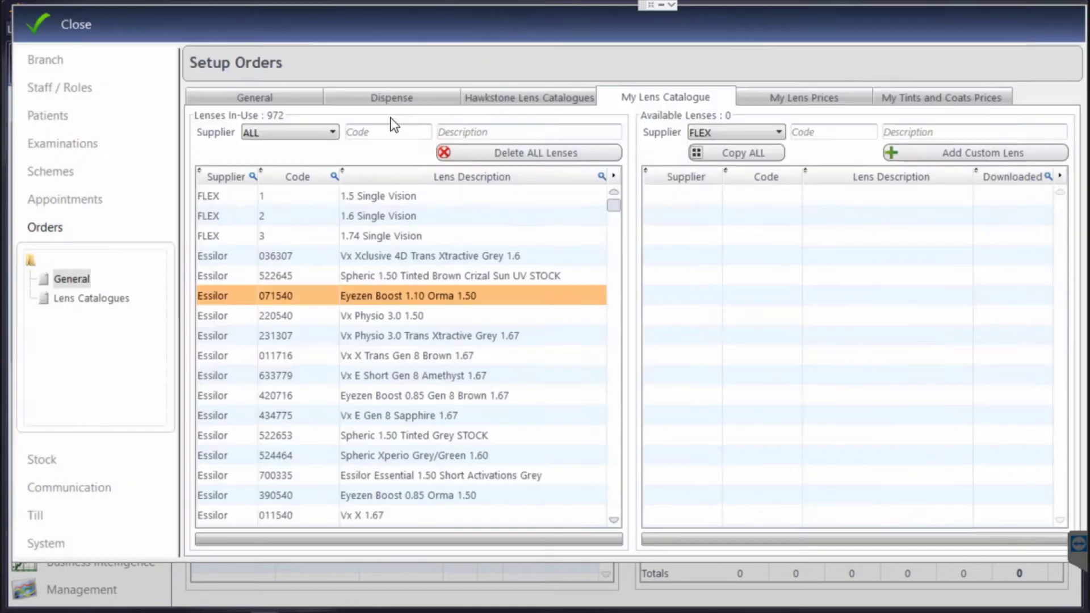
pyautogui.click(395, 257)
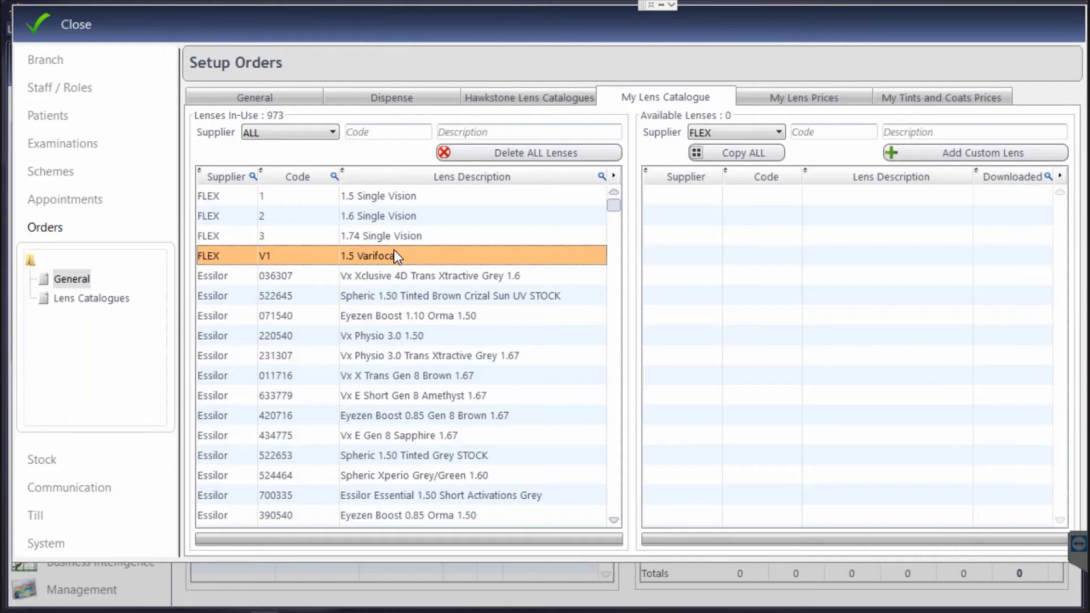
pyautogui.click(783, 99)
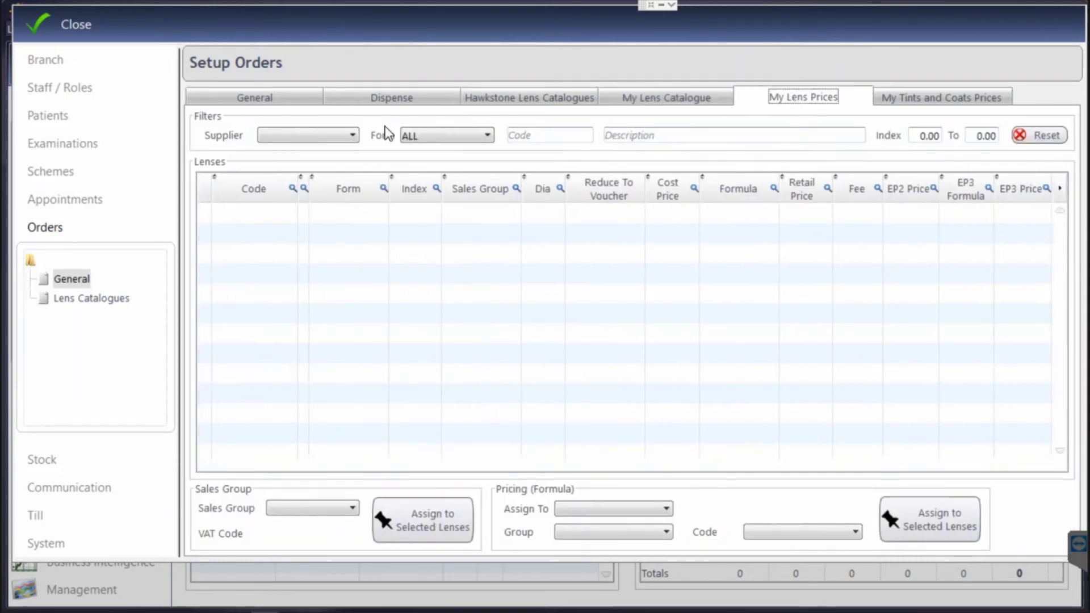
pyautogui.click(300, 137)
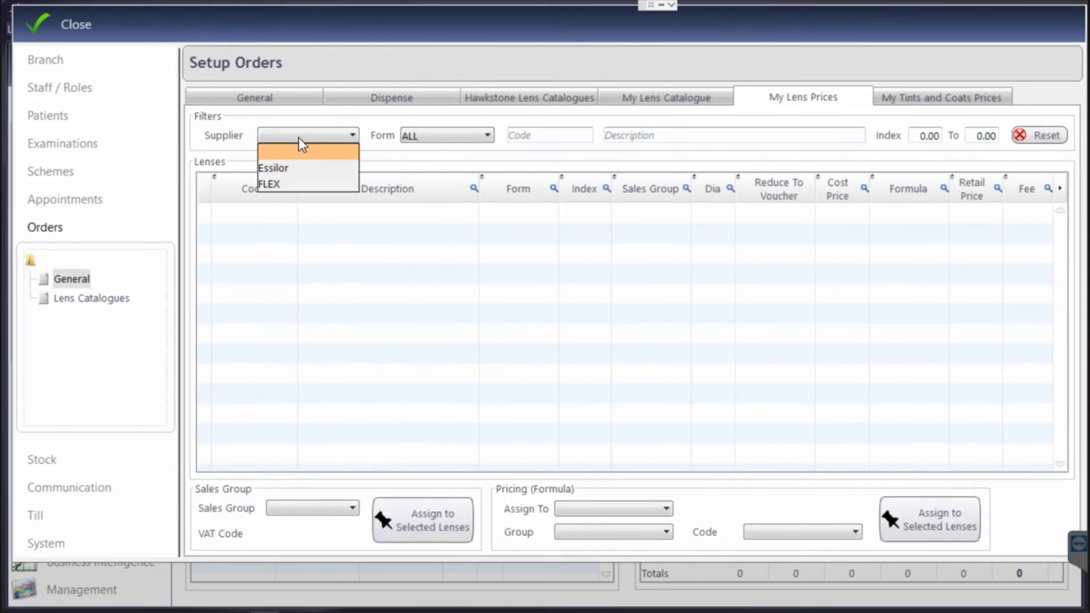
pyautogui.click(300, 184)
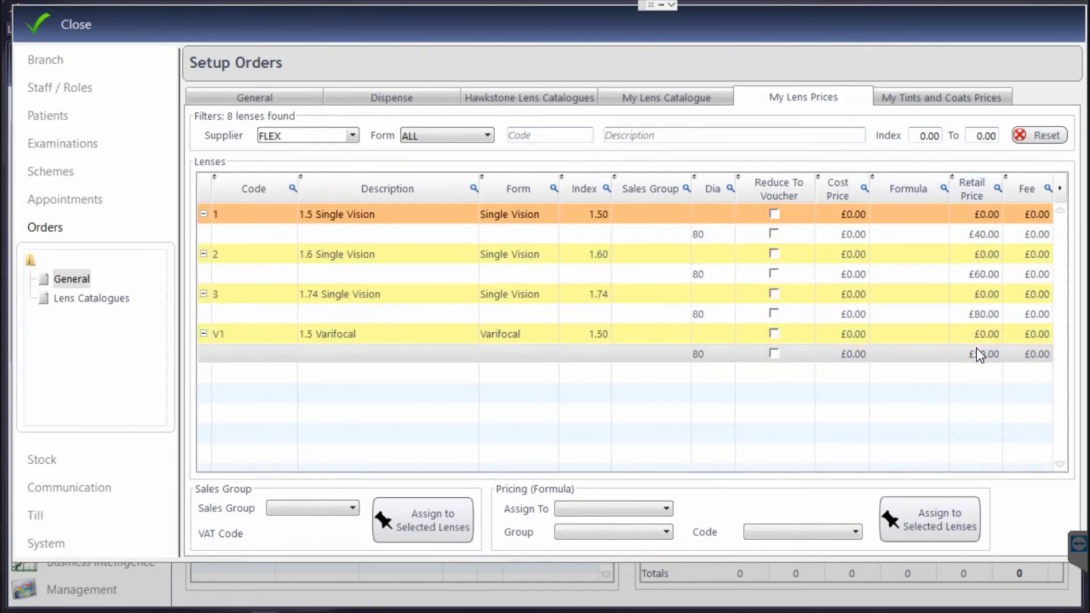
pyautogui.click(307, 137)
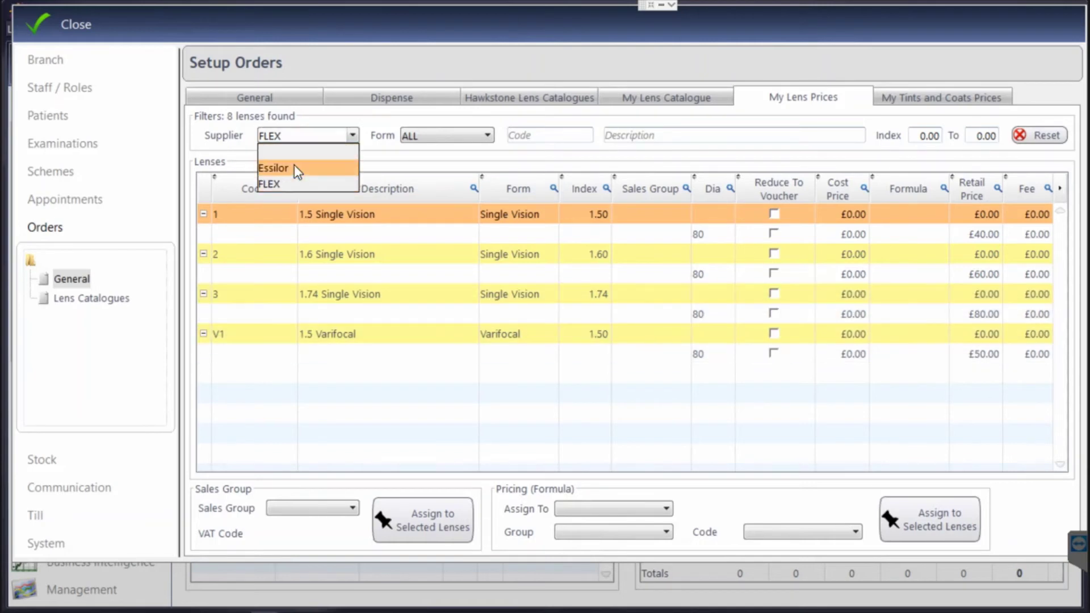
# Show Essilor lens prices and set Eyezen Boost 0.85 Orma 1.50 retail to £30 for all sizes.
pyautogui.click(294, 165)
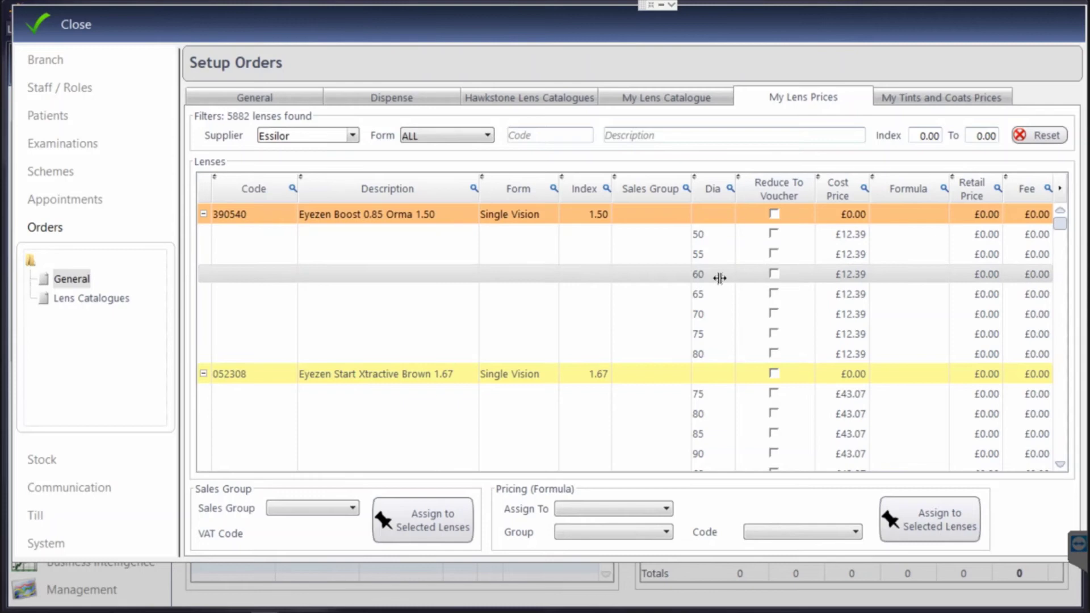
pyautogui.click(598, 287)
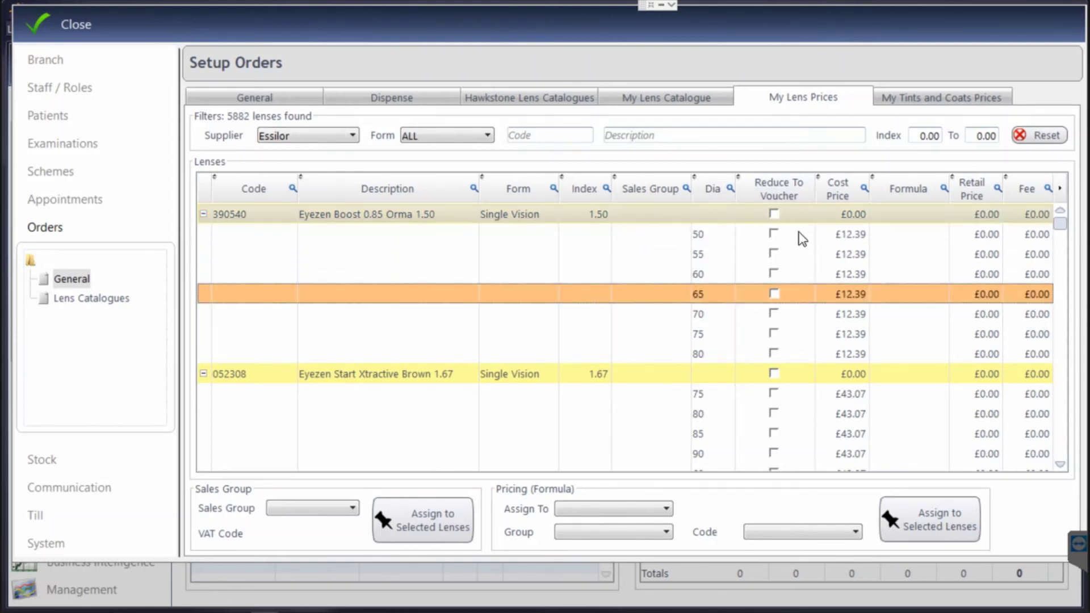
pyautogui.click(970, 216)
pyautogui.click(972, 216)
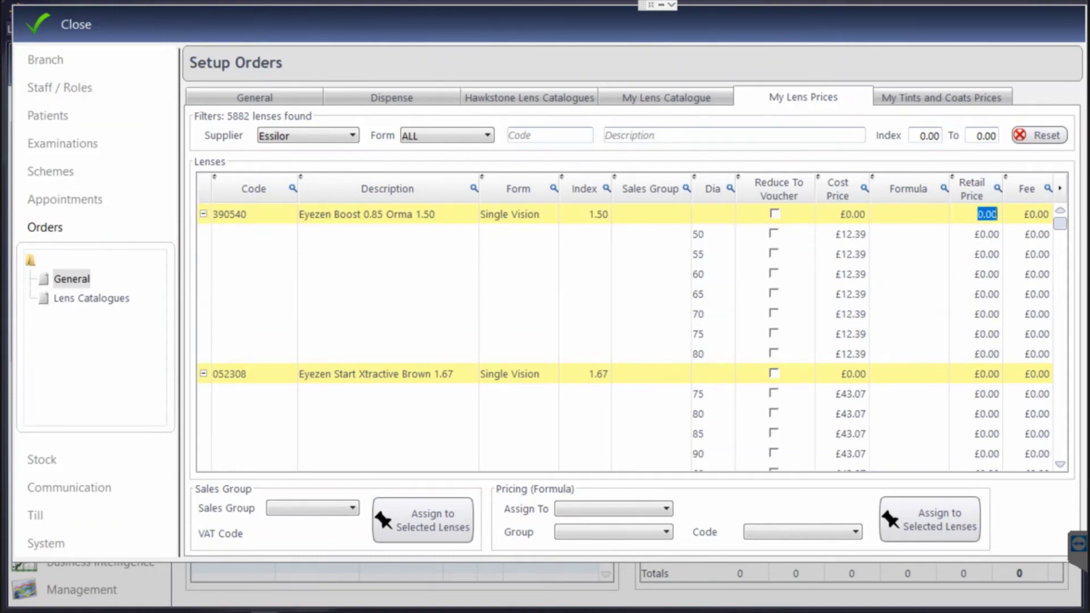
pyautogui.write('30')
pyautogui.press('Tab')
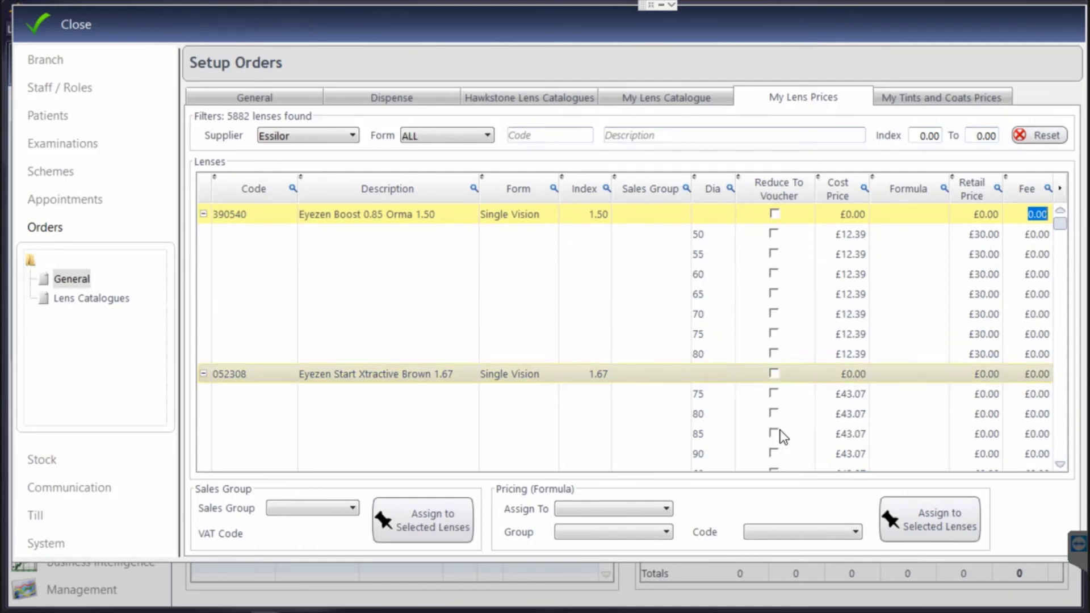
# Set the pricing formula Assign To option to Retail Price; the Group list is empty.
pyautogui.click(607, 508)
pyautogui.click(601, 527)
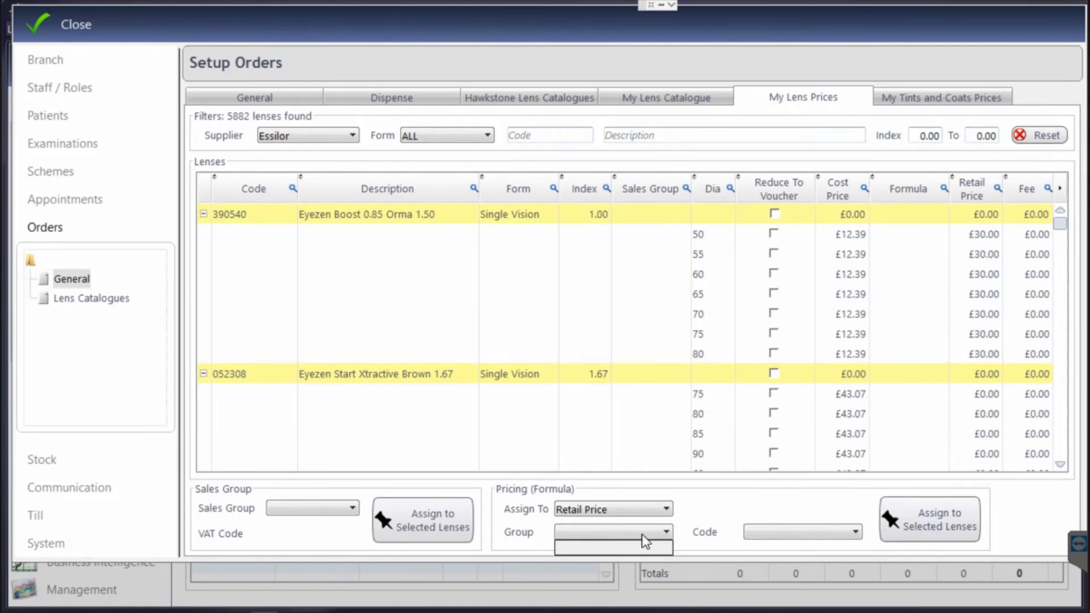
pyautogui.click(669, 532)
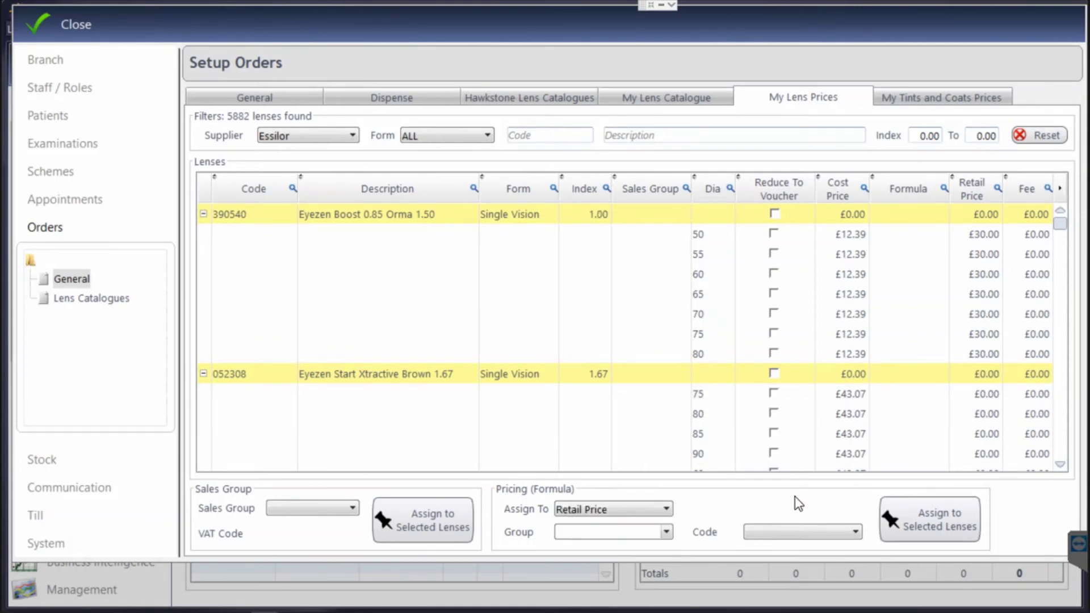
# Open My Tints and Coats Prices and filter the supplier to FLEX.
pyautogui.click(912, 104)
pyautogui.click(305, 135)
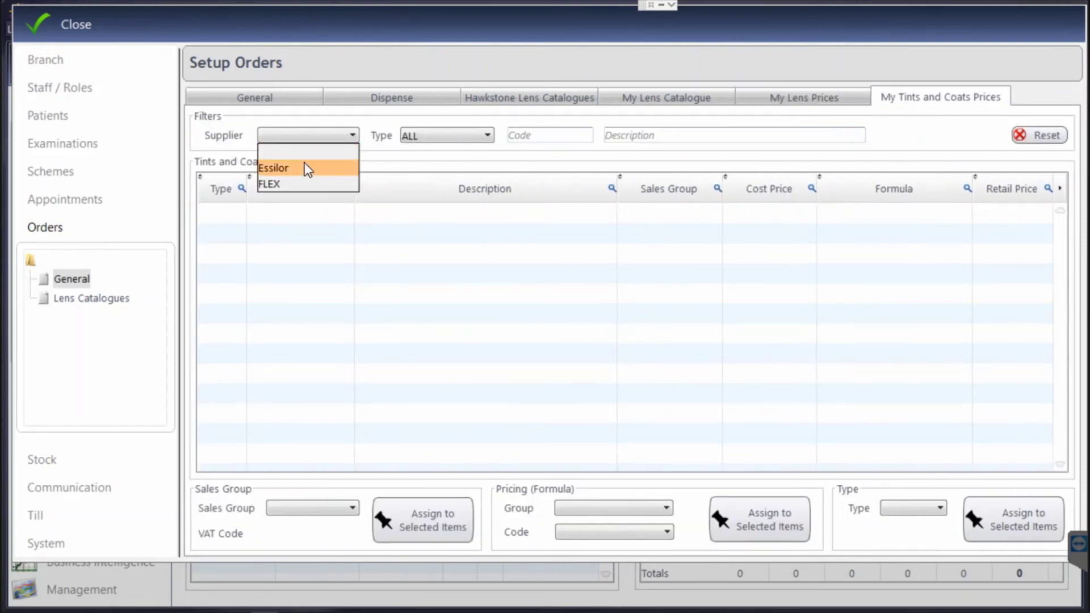
pyautogui.click(305, 162)
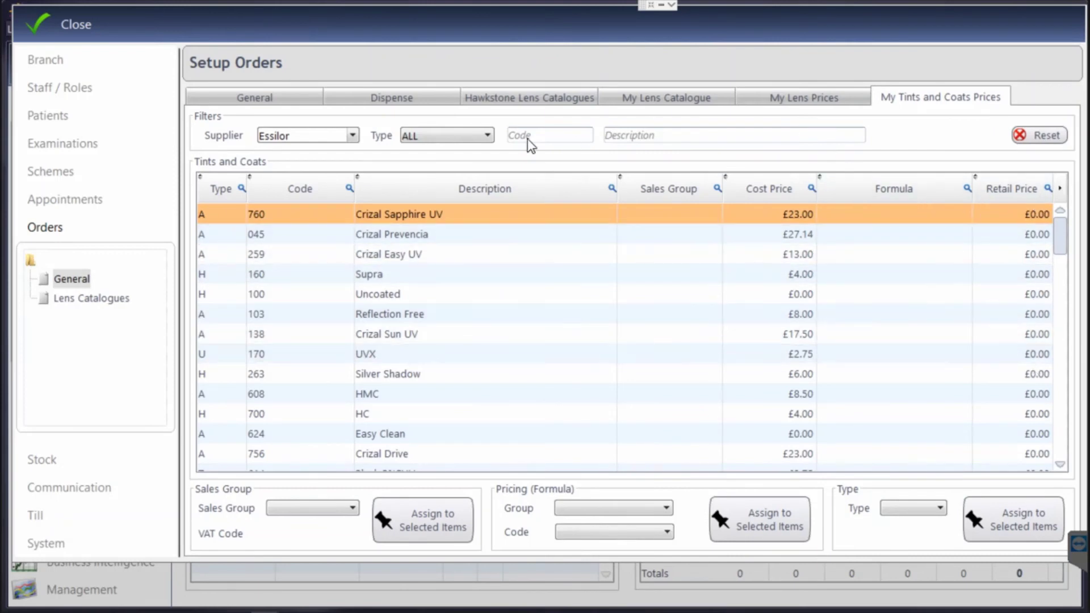
pyautogui.click(301, 137)
pyautogui.click(296, 170)
pyautogui.click(305, 136)
pyautogui.click(291, 184)
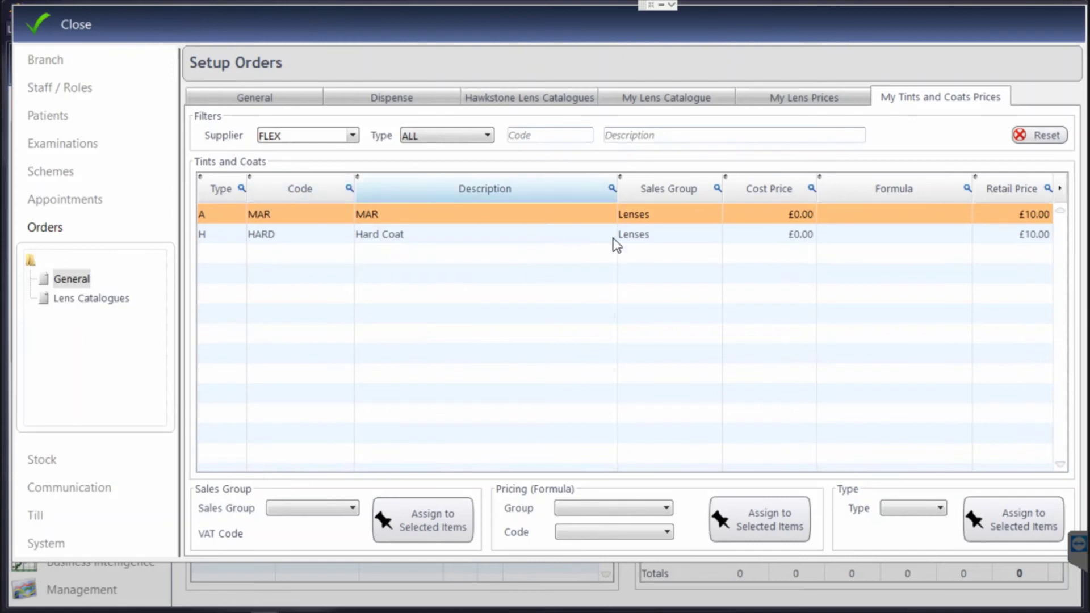
# Change the Hard Coat retail price to 12.
pyautogui.click(1027, 238)
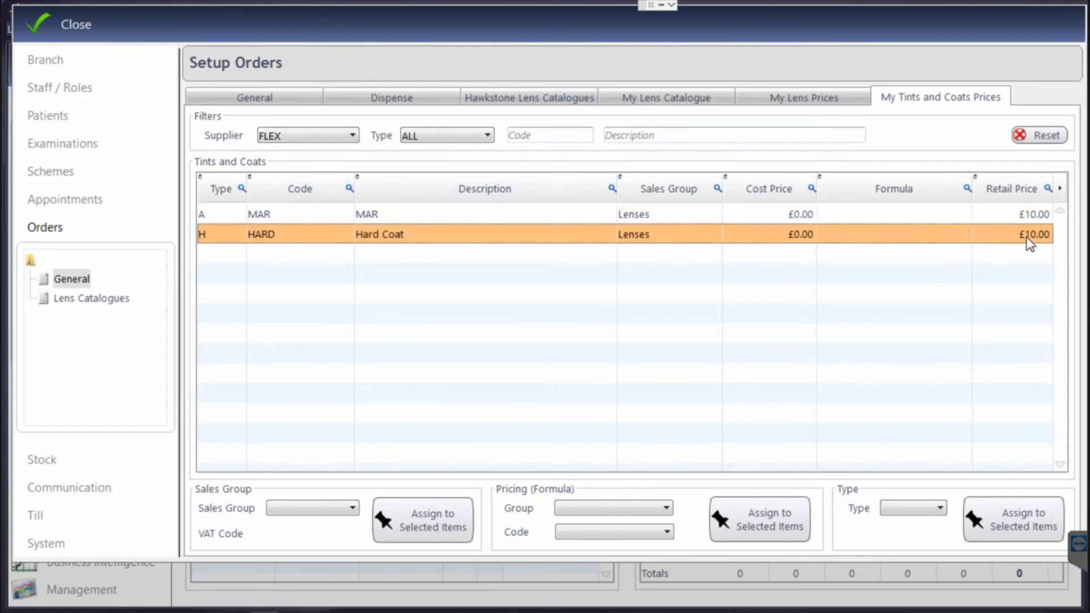
pyautogui.click(1027, 237)
pyautogui.write('12')
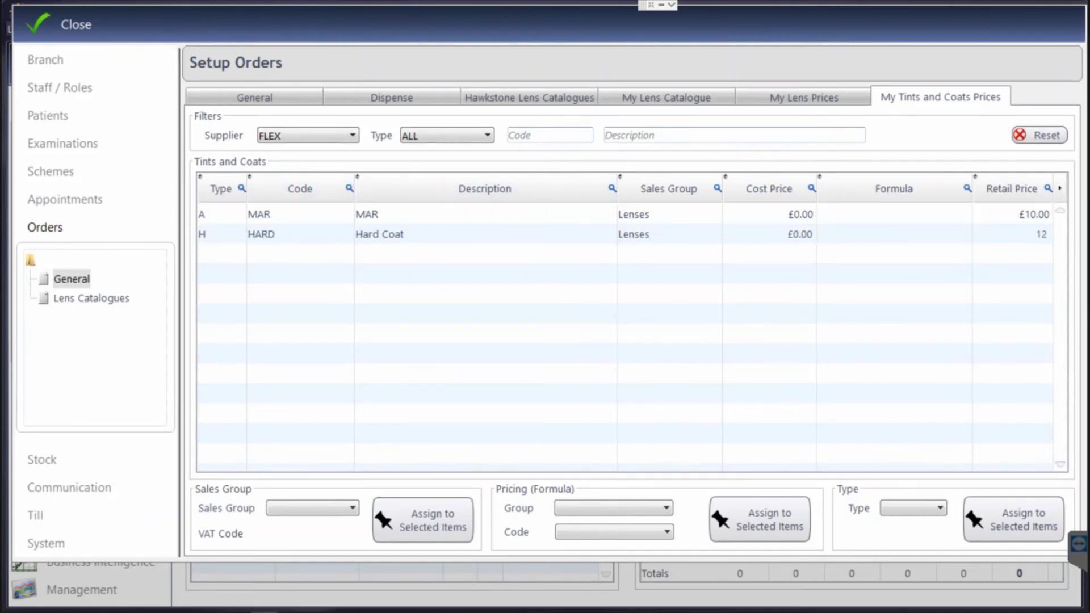
pyautogui.click(1002, 214)
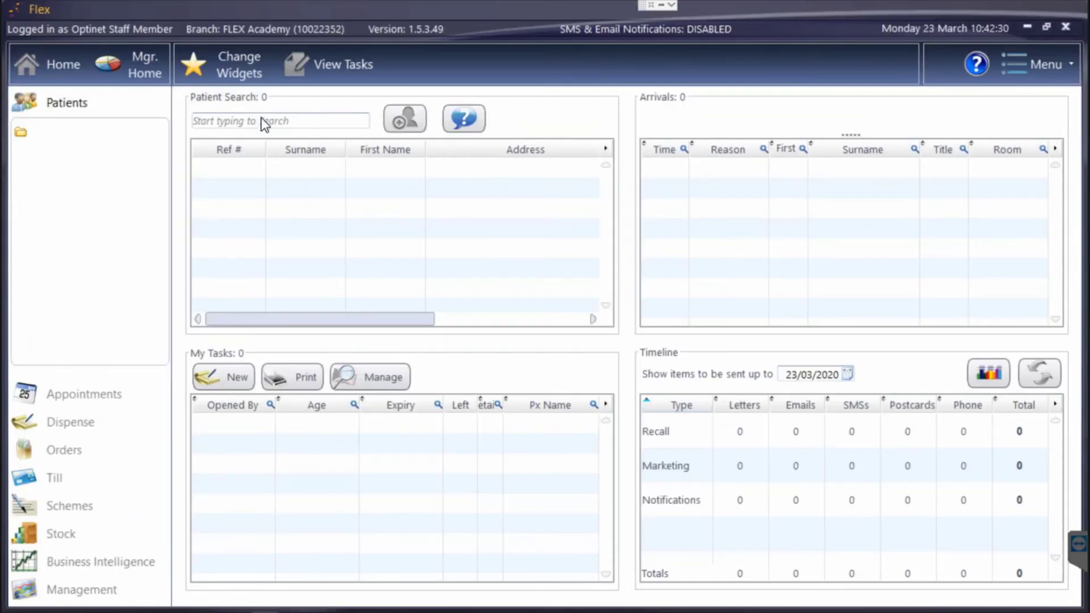
# Search for the training patient by reference number and open their record.
pyautogui.click(265, 123)
pyautogui.write('1')
pyautogui.press('Return')
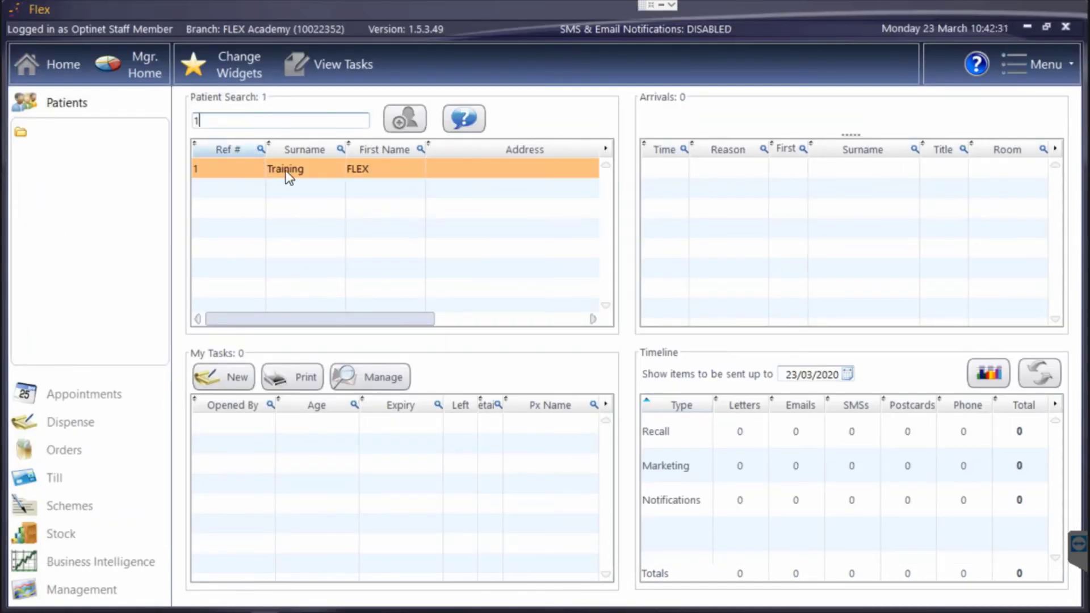
pyautogui.click(69, 421)
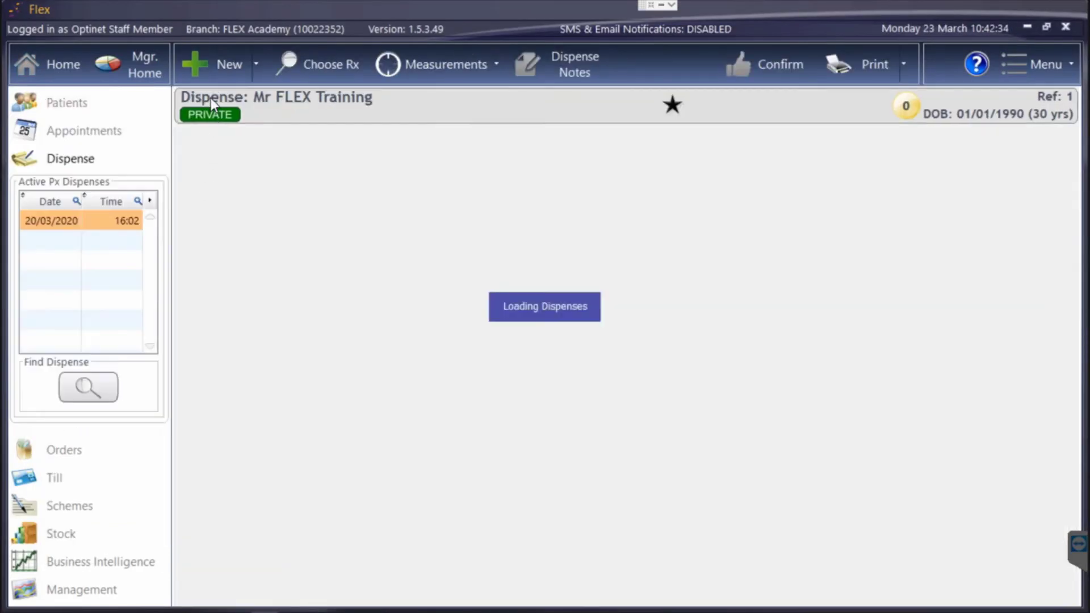
# Create a new dispense, dismiss the Dispense Notes, and add a lenses item.
pyautogui.click(226, 68)
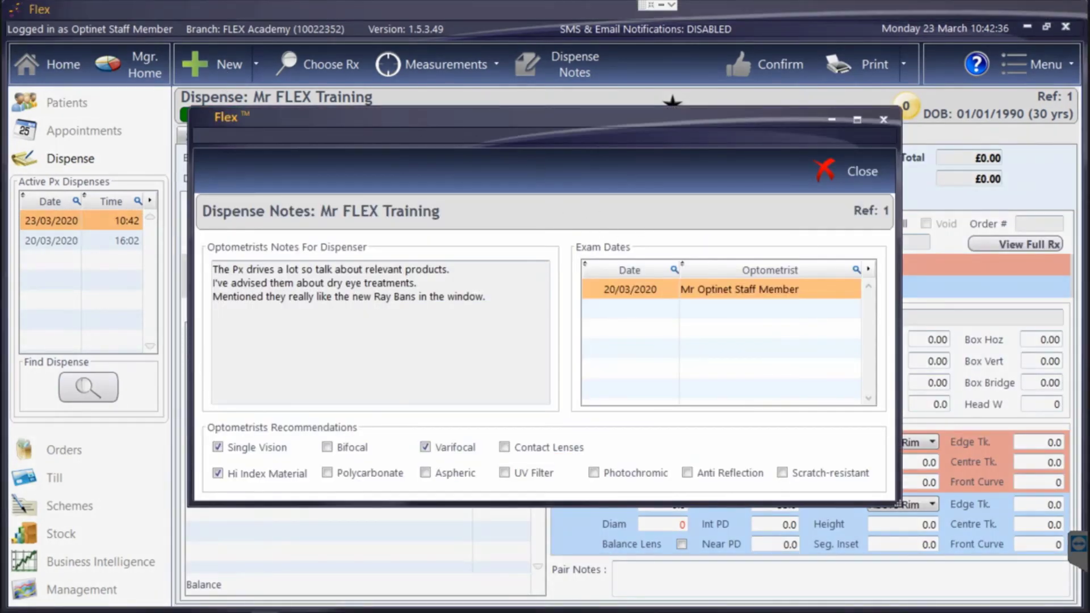
pyautogui.click(849, 177)
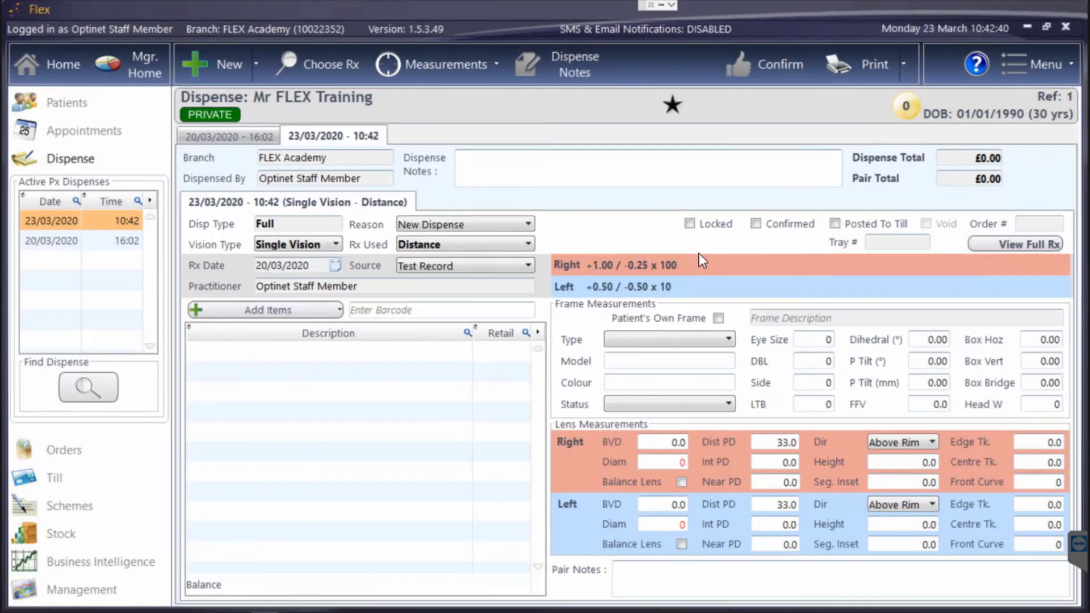
pyautogui.click(212, 60)
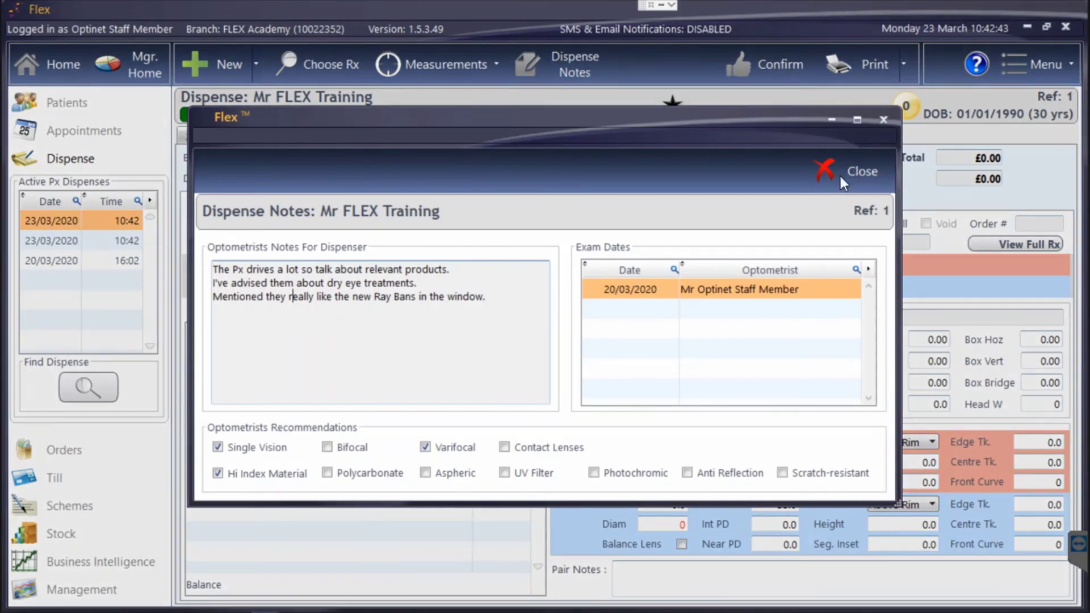
pyautogui.click(840, 176)
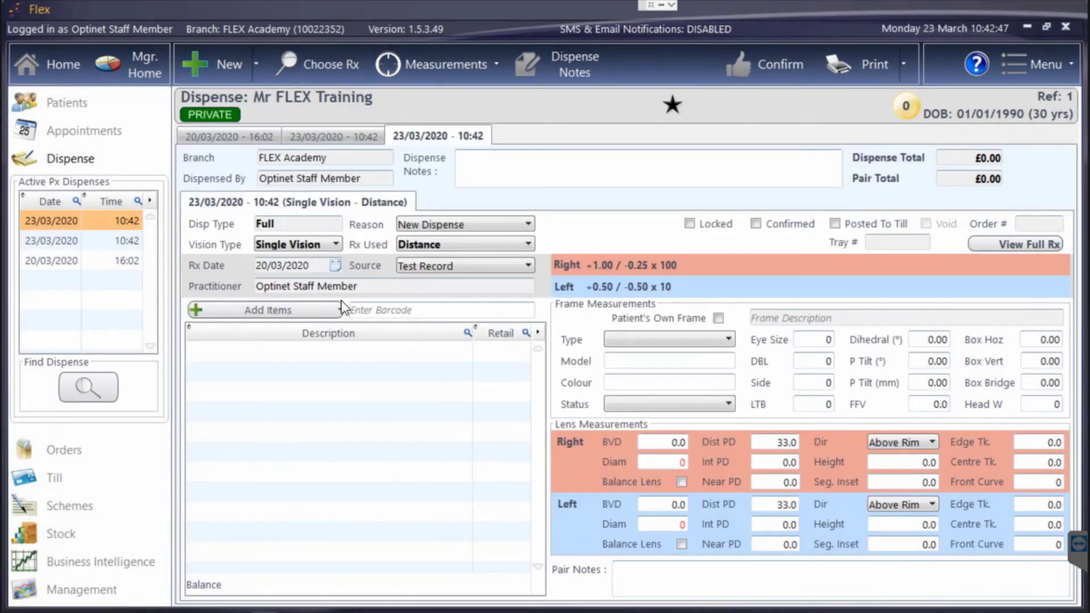
pyautogui.click(327, 310)
pyautogui.click(267, 354)
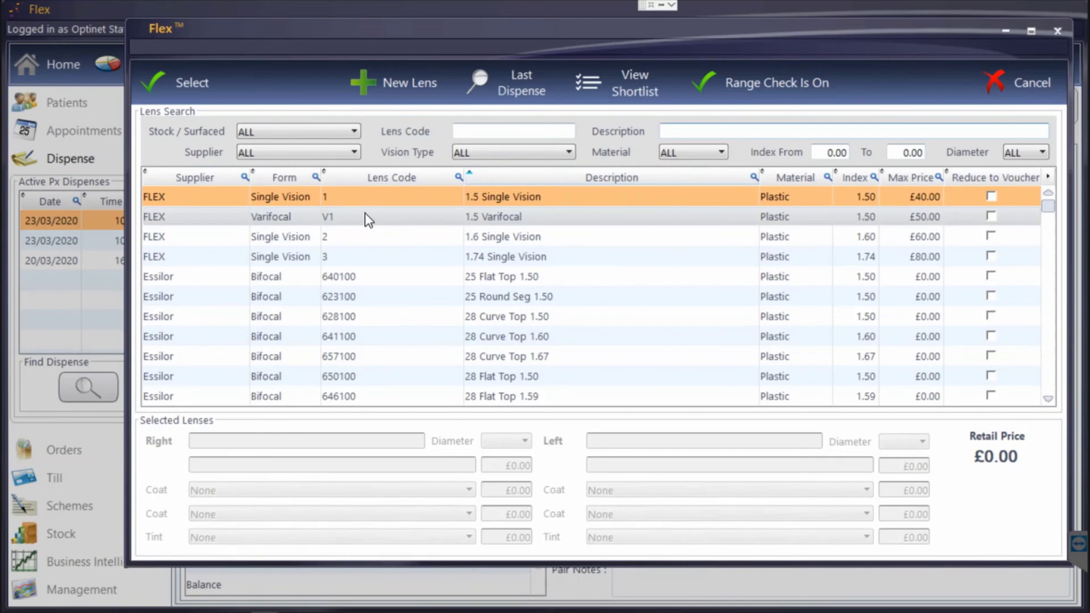
# Choose the 1.5 Varifocal lens for both eyes with the MAR coat.
pyautogui.doubleClick(366, 217)
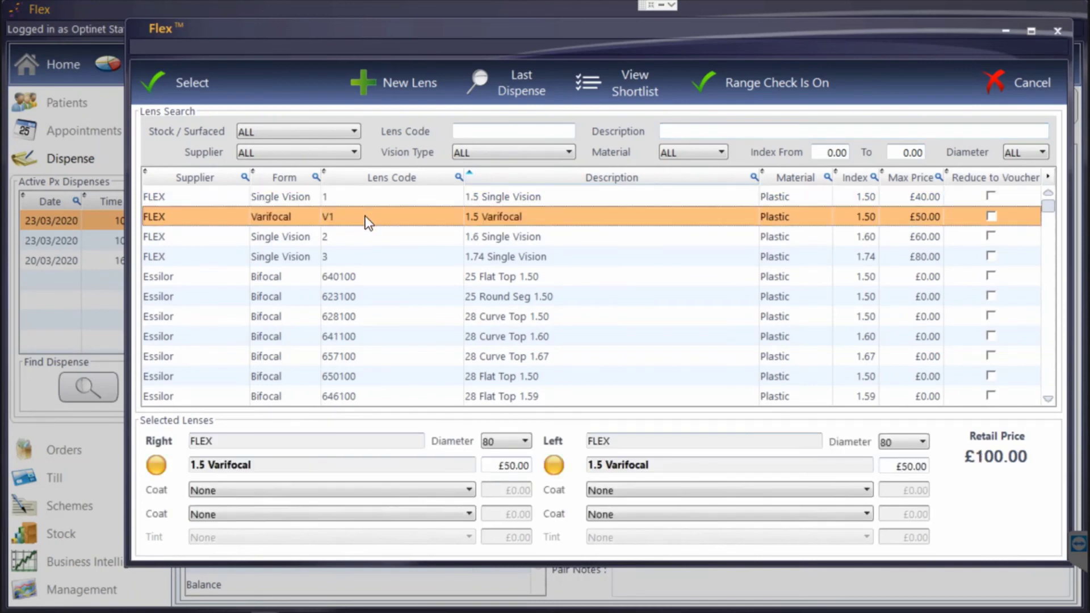
pyautogui.click(333, 490)
pyautogui.click(325, 522)
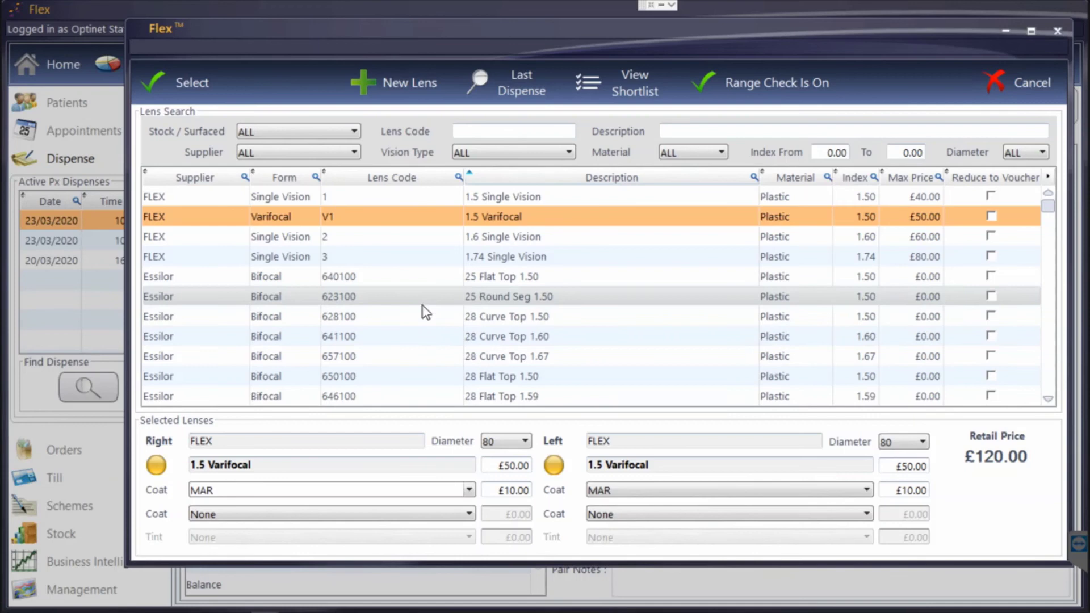
# Start a new lens from the FLEX catalogue, then close the blank Lens Details form.
pyautogui.click(416, 94)
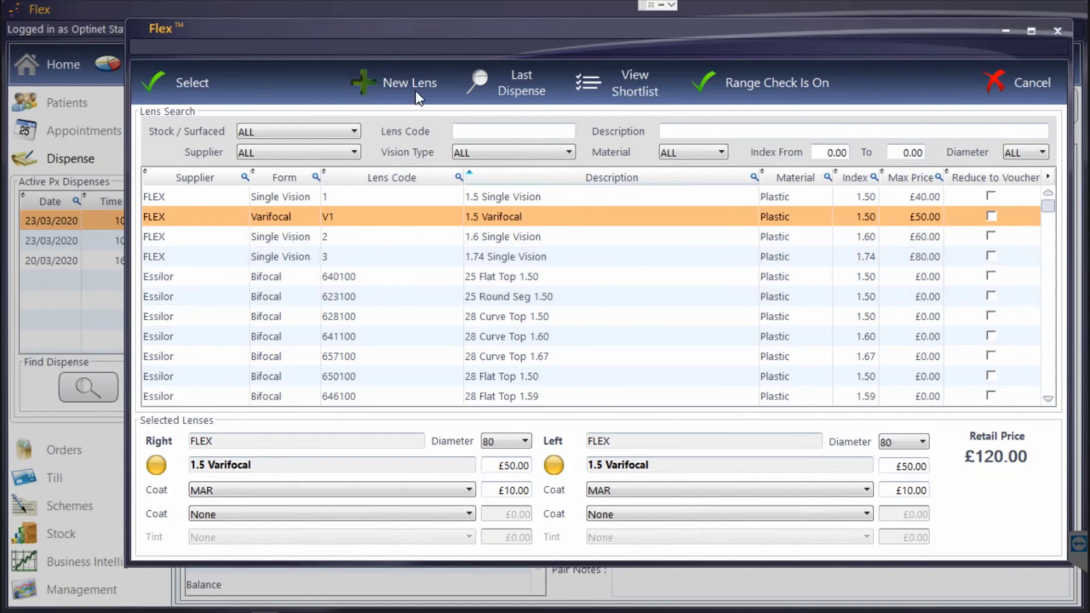
pyautogui.click(496, 176)
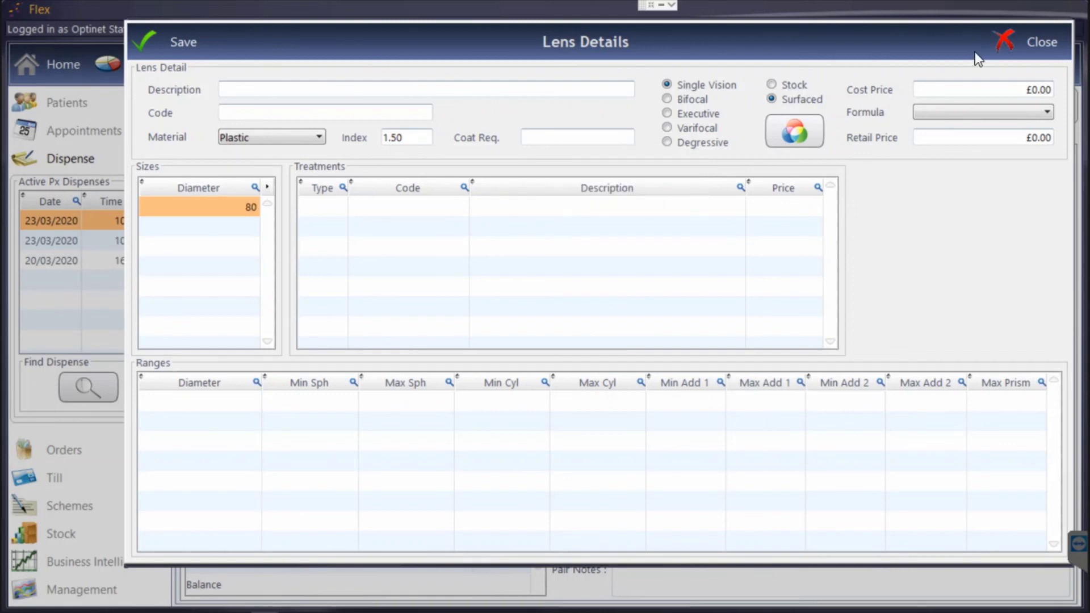
pyautogui.press('Escape')
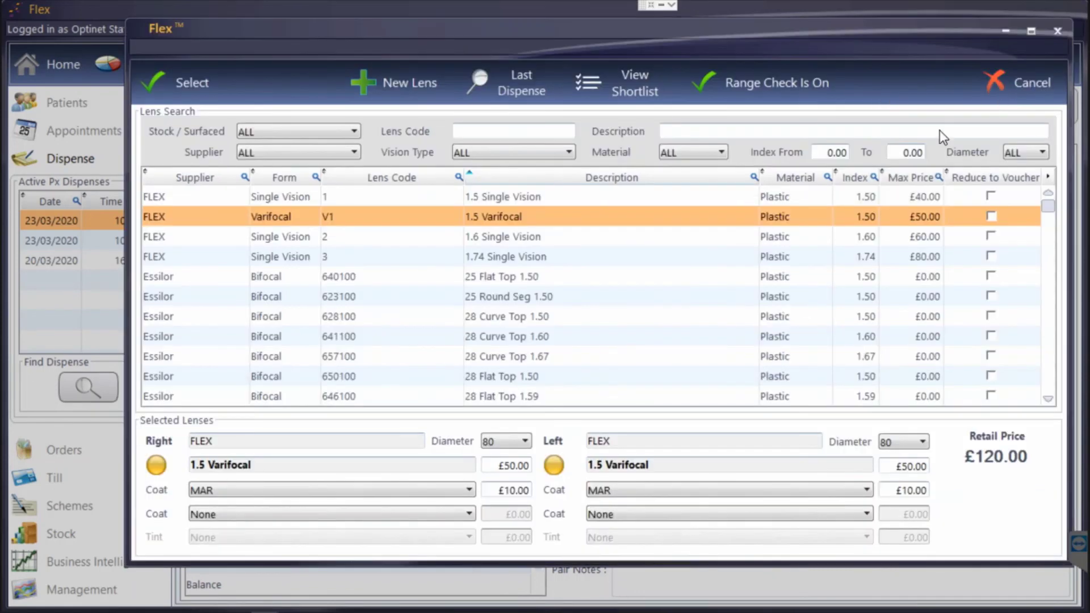
# Cancel the lens search without keeping a lens, returning to the empty £0.00 dispense.
pyautogui.click(1037, 88)
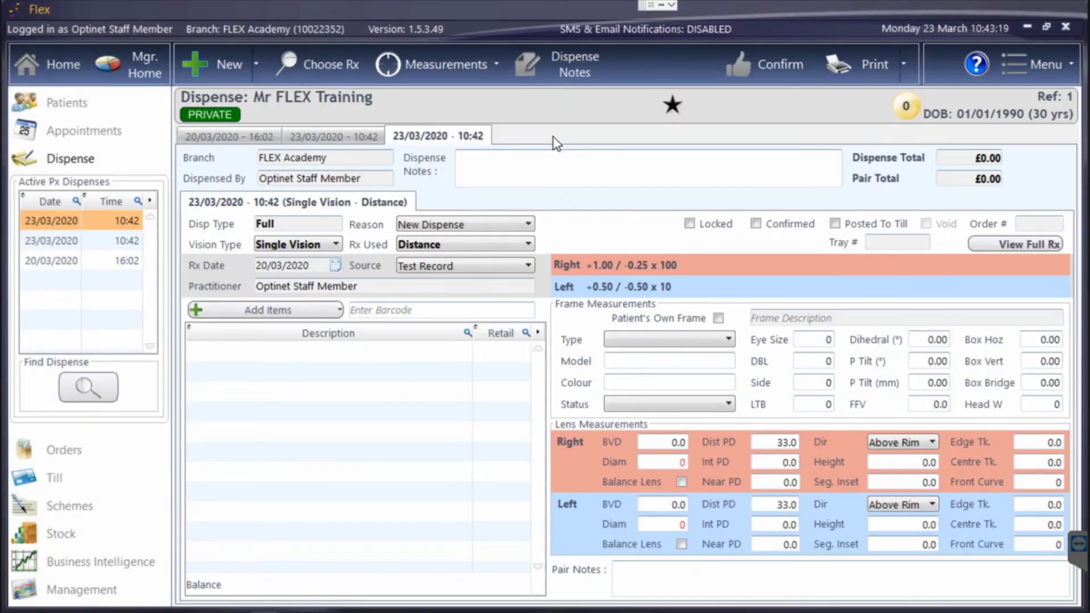